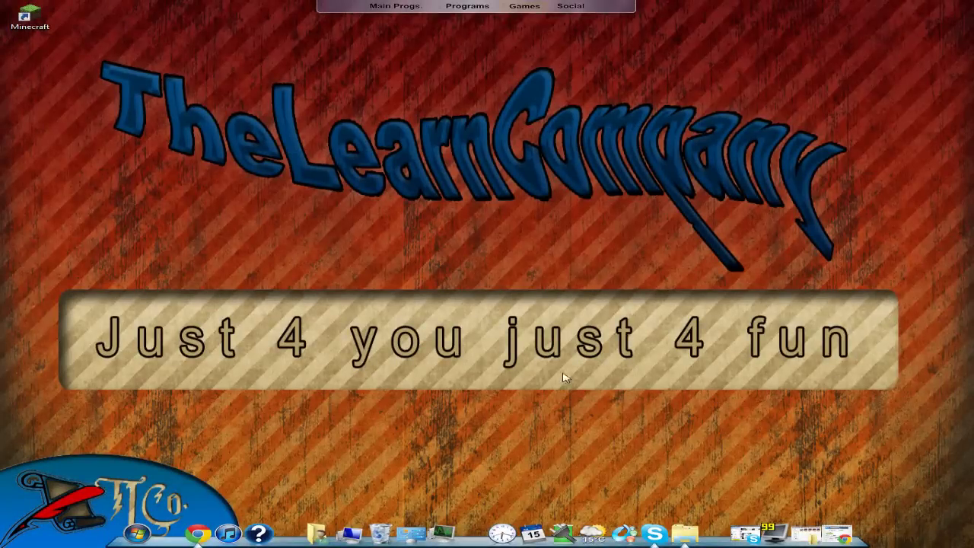
# Step: Download the Softonic Hamachi installer in Chrome and save it to Skrivbord (desktop)
pyautogui.click(200, 533)
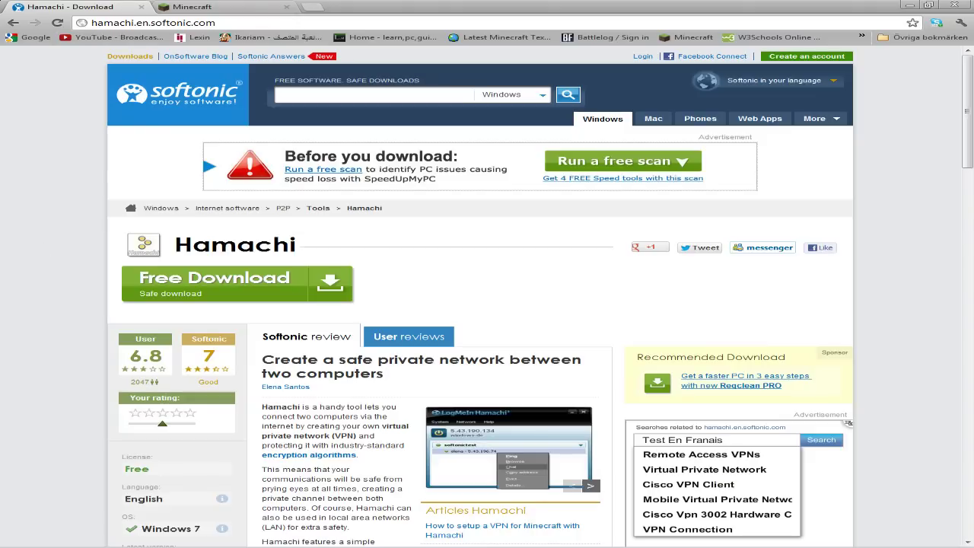
pyautogui.moveTo(92, 23); pyautogui.dragTo(216, 23)
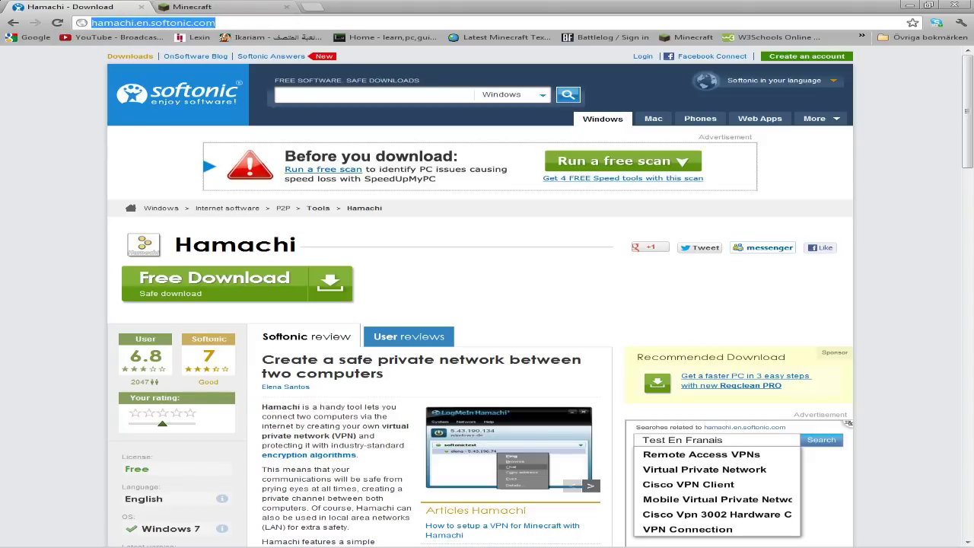
pyautogui.click(9, 204)
pyautogui.click(195, 281)
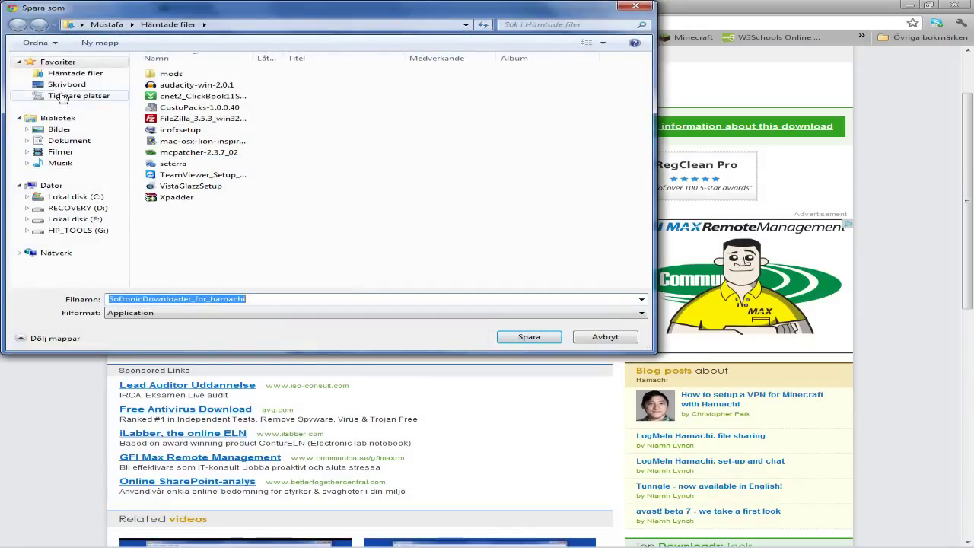
pyautogui.click(65, 85)
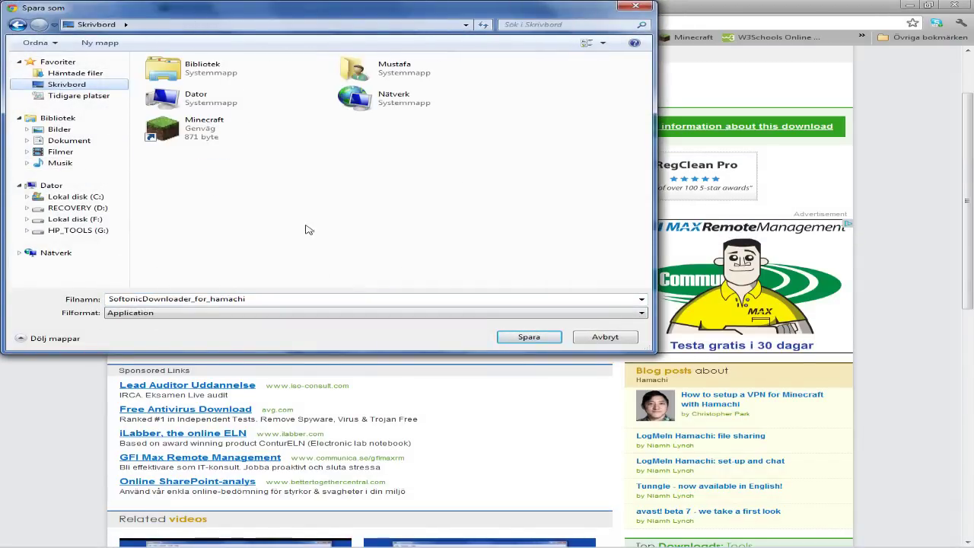
pyautogui.click(529, 337)
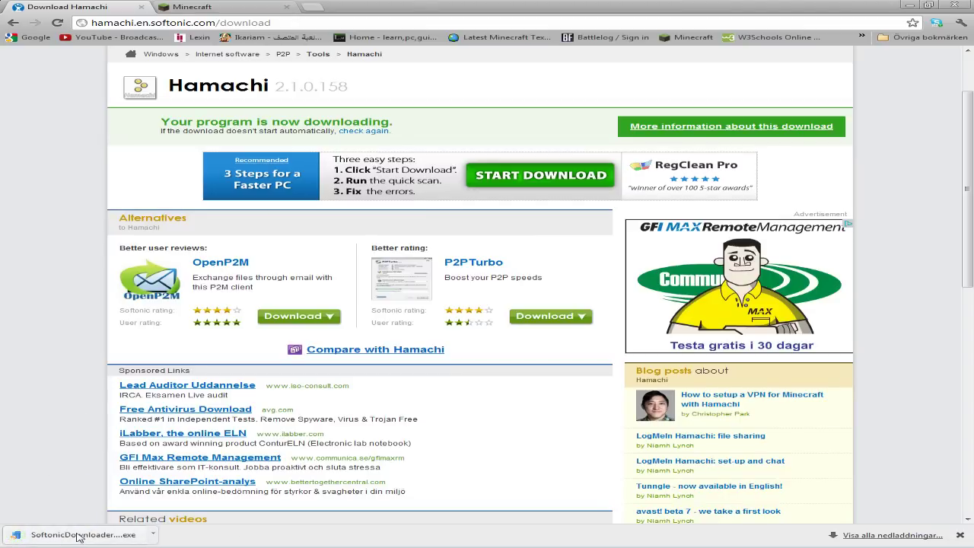
# Step: Run the downloaded SoftonicDownloader file and accept its license agreement
pyautogui.click(80, 539)
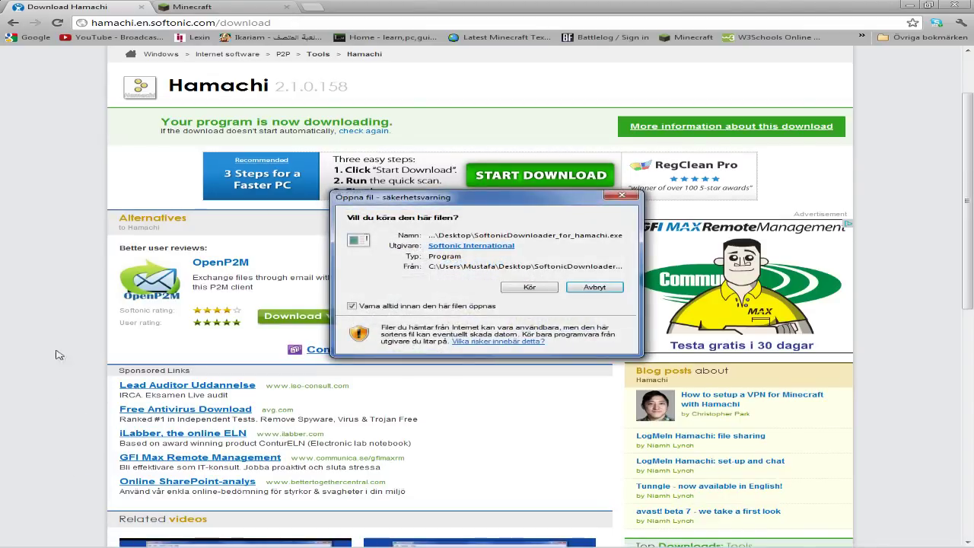
pyautogui.click(526, 287)
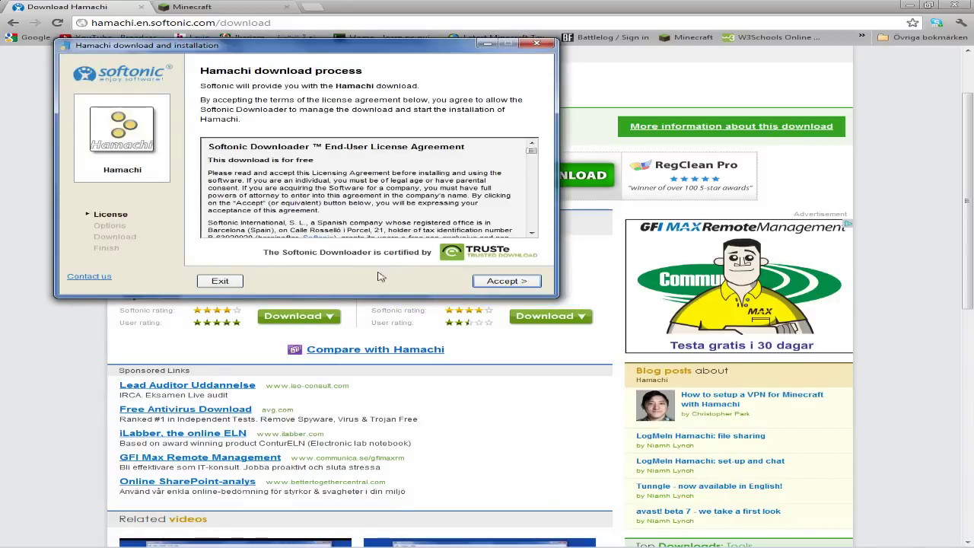
pyautogui.click(499, 283)
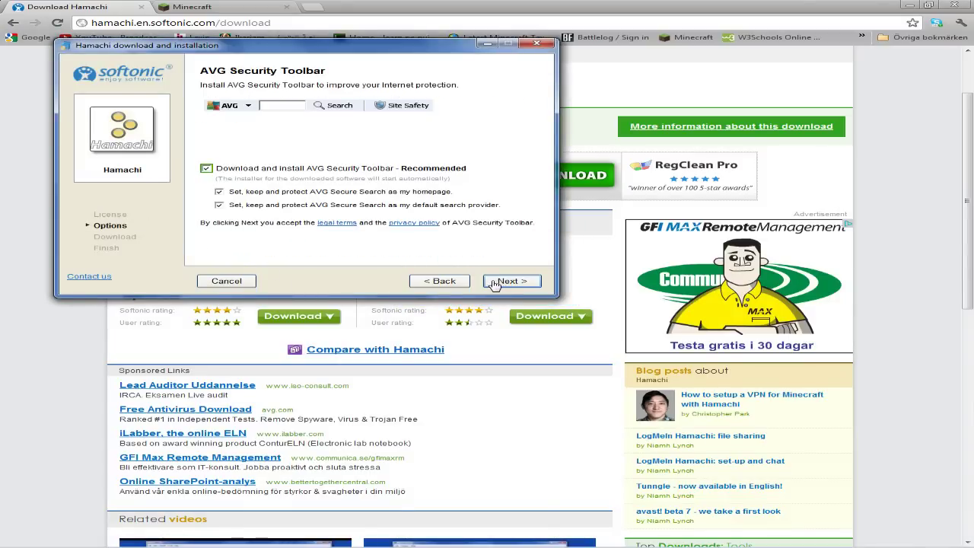
# Step: Decline the AVG Secure Search, AVG toolbar and FreeTwitTube offers so Hamachi downloads
pyautogui.click(220, 192)
pyautogui.click(220, 205)
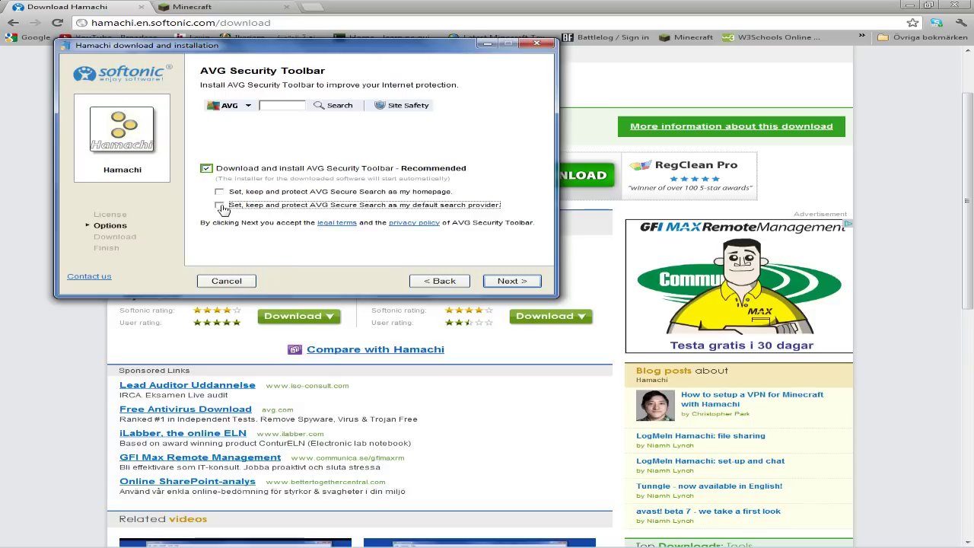
pyautogui.click(206, 169)
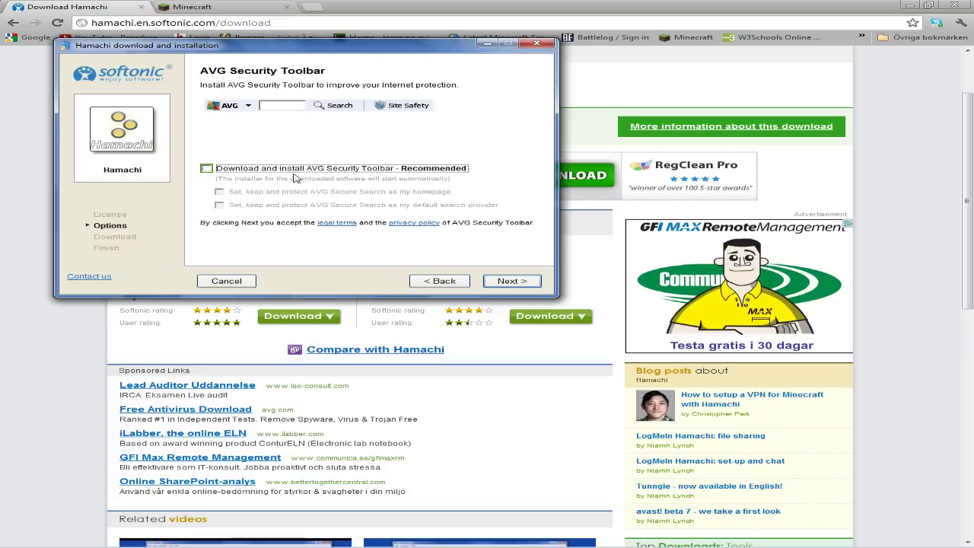
pyautogui.click(507, 282)
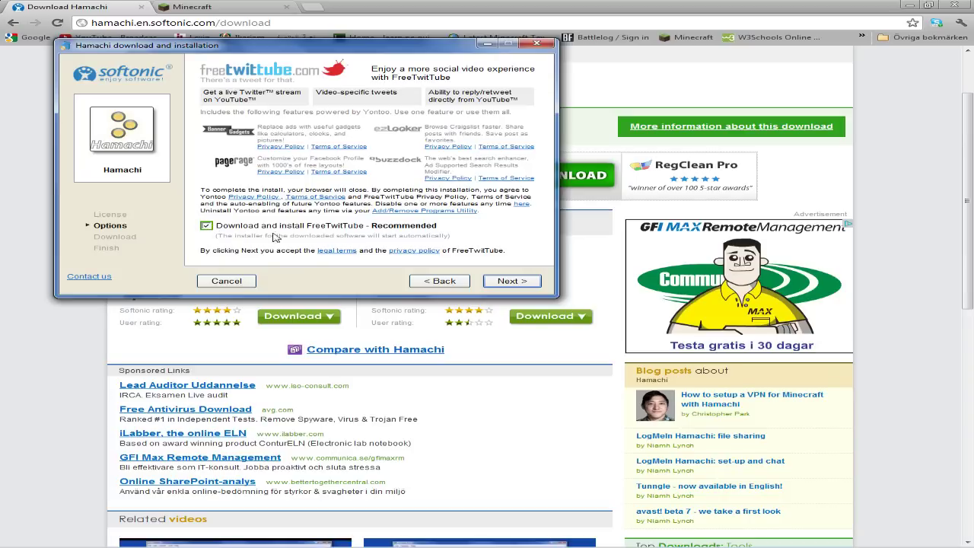
pyautogui.click(206, 226)
pyautogui.click(512, 282)
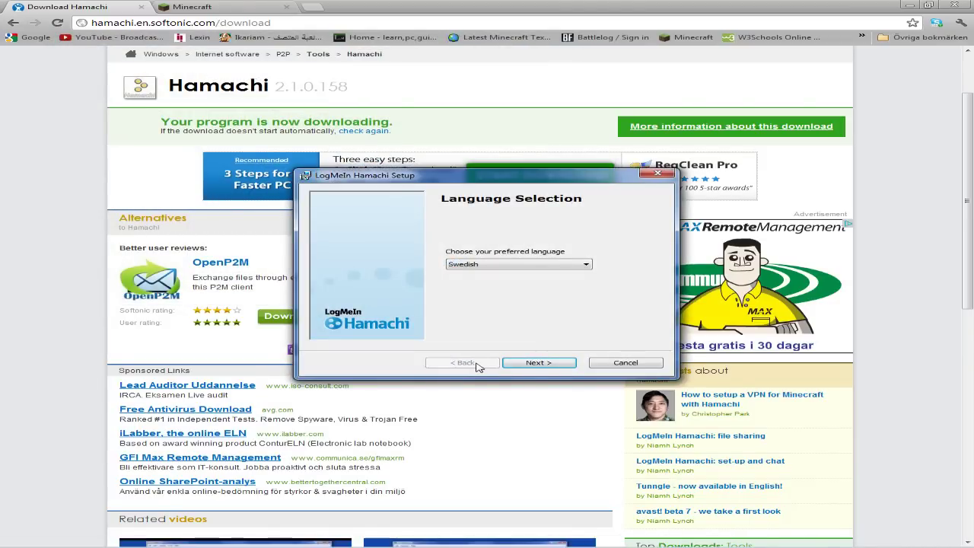
# Step: Install LogMeIn Hamachi in English, agree to the terms, keep default options, and finish
pyautogui.click(473, 266)
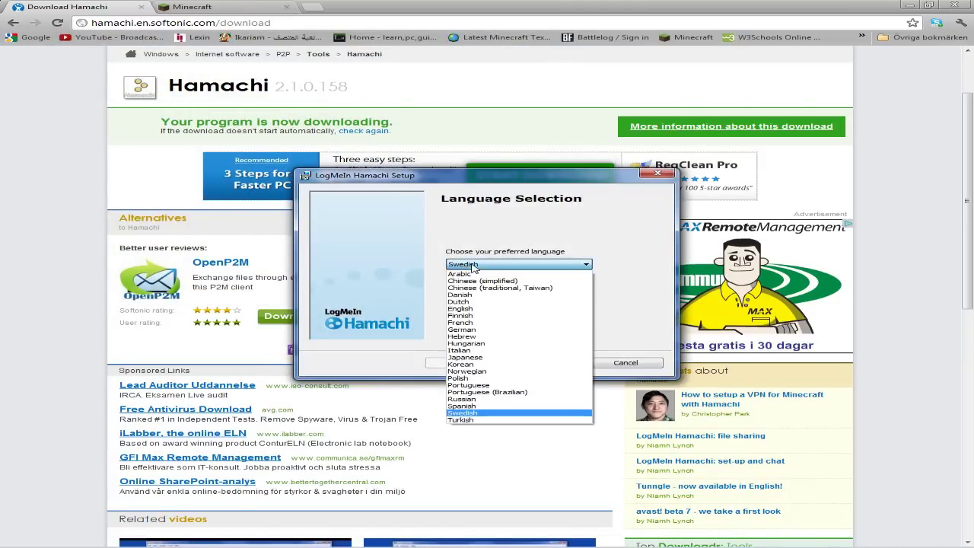
pyautogui.click(479, 309)
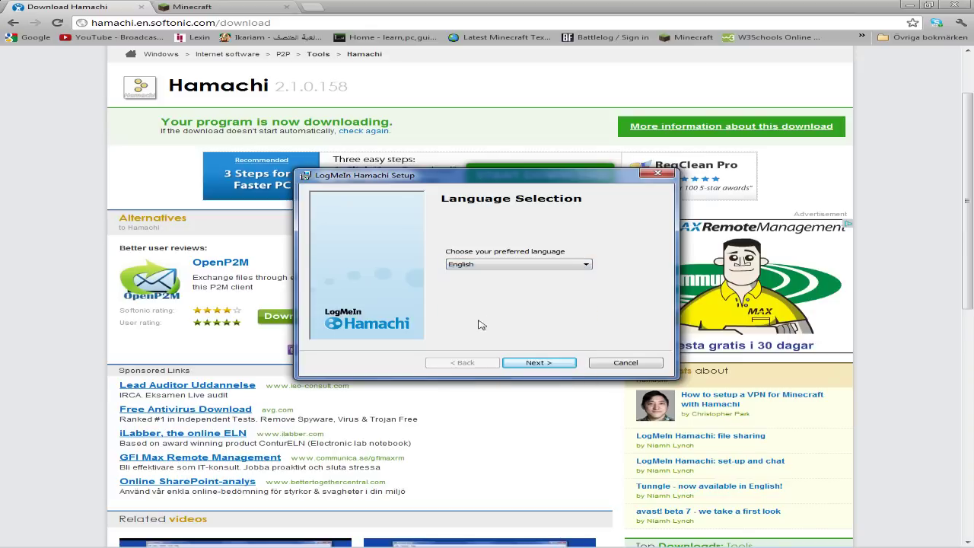
pyautogui.click(531, 364)
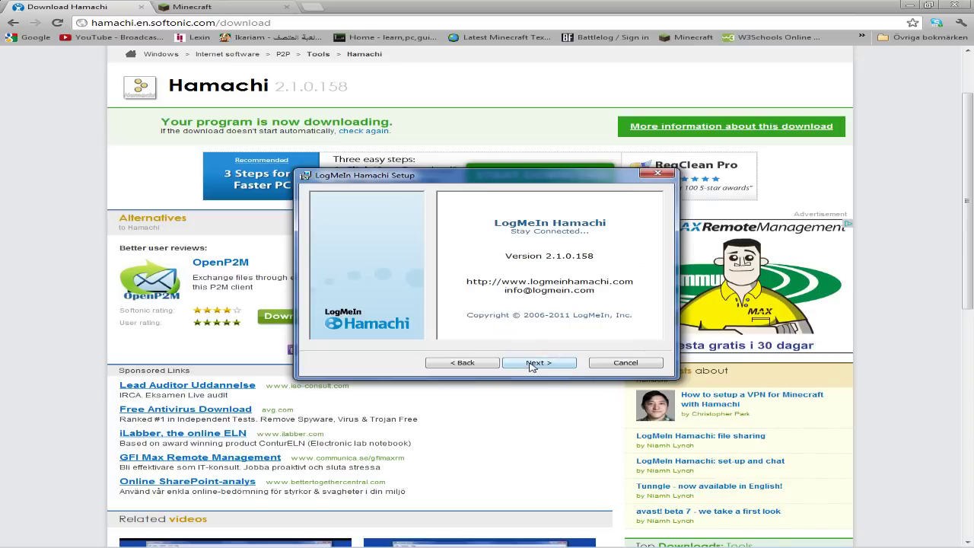
pyautogui.click(531, 364)
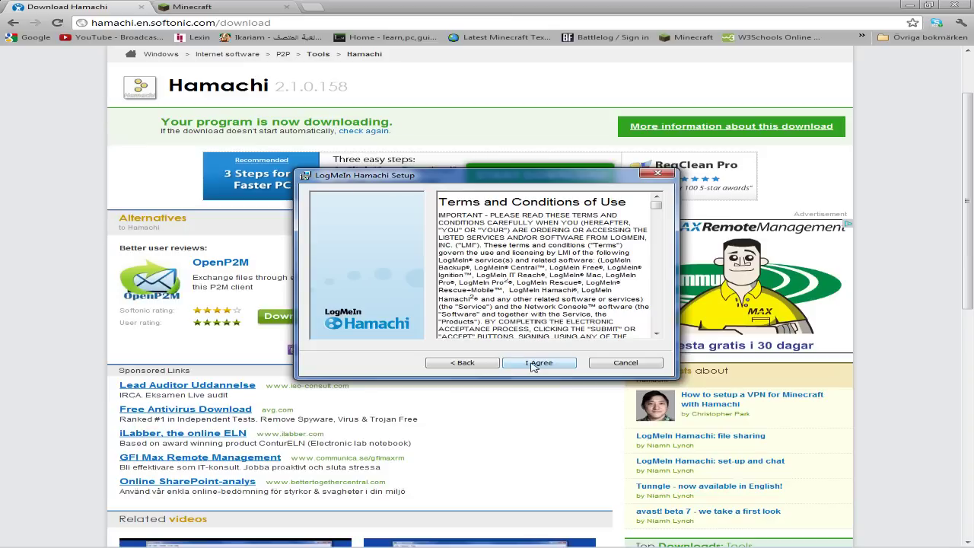
pyautogui.click(539, 362)
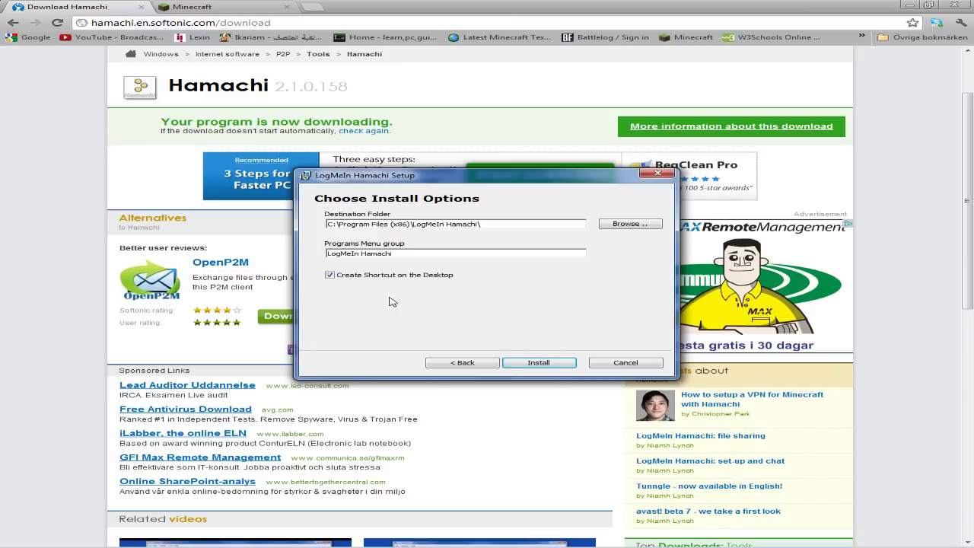
pyautogui.click(551, 364)
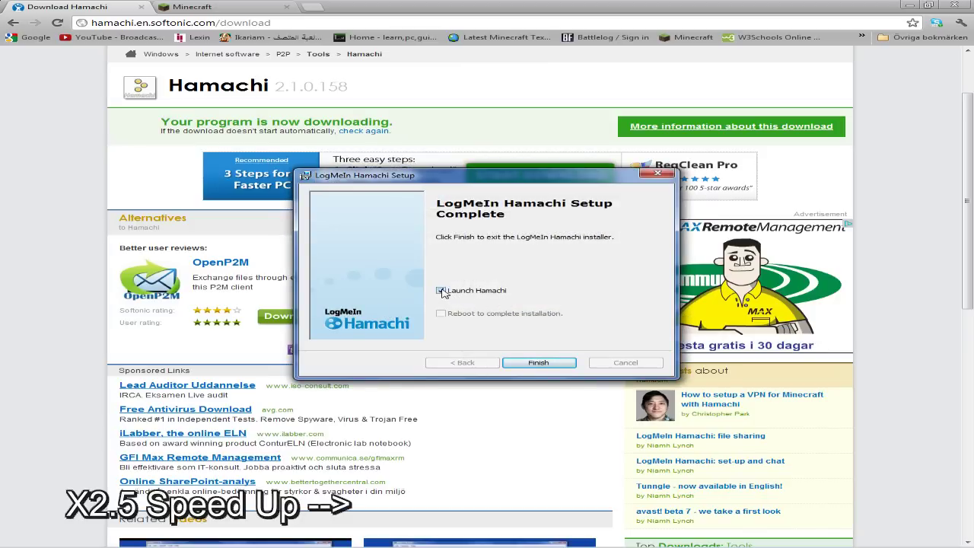
pyautogui.click(538, 362)
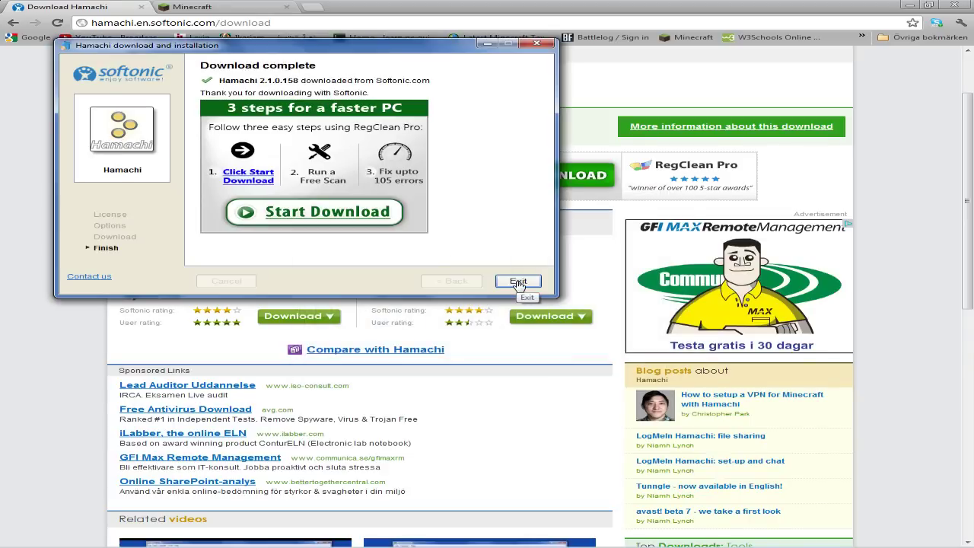
# Step: Close the Softonic window, minimize Chrome, and start rearranging the desktop icons
pyautogui.click(518, 282)
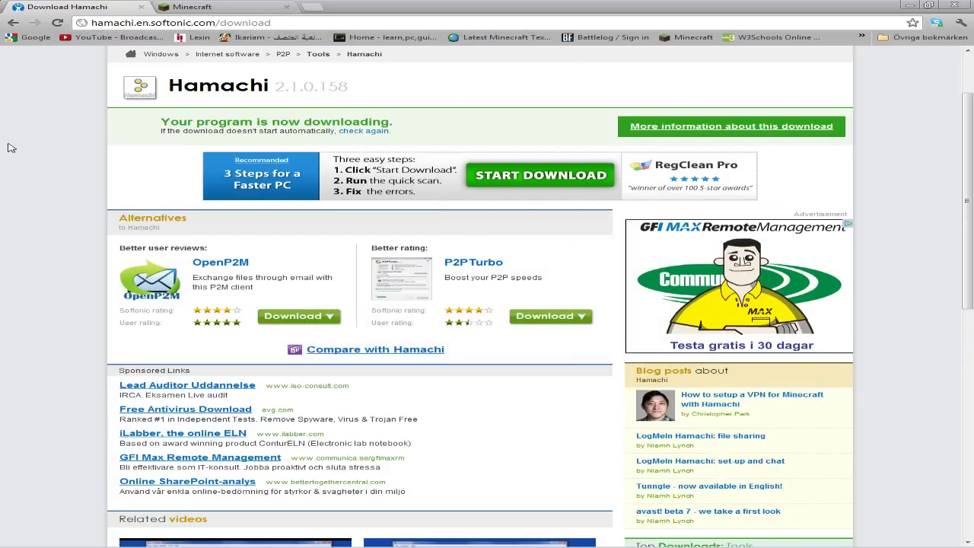
pyautogui.click(906, 6)
pyautogui.moveTo(842, 535)
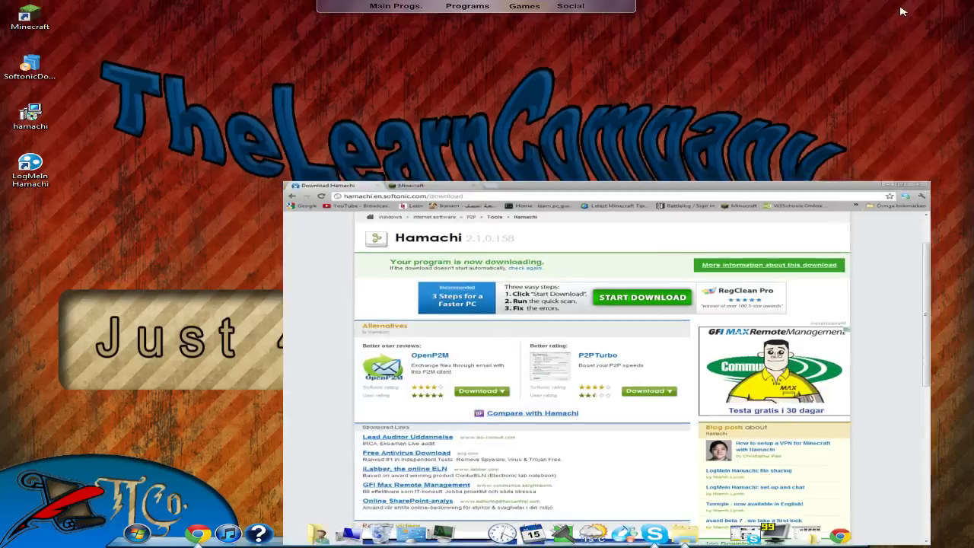
pyautogui.click(30, 73)
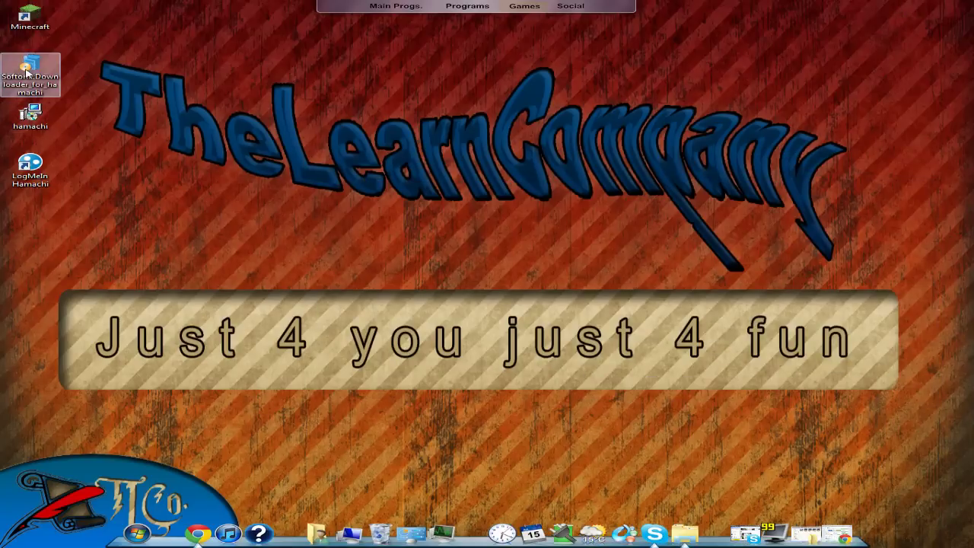
pyautogui.click(32, 117)
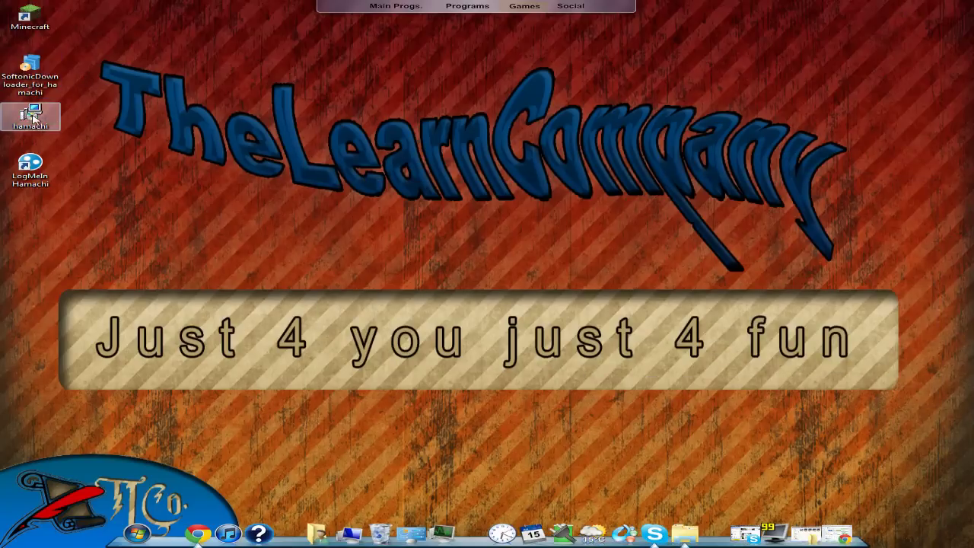
pyautogui.click(27, 182)
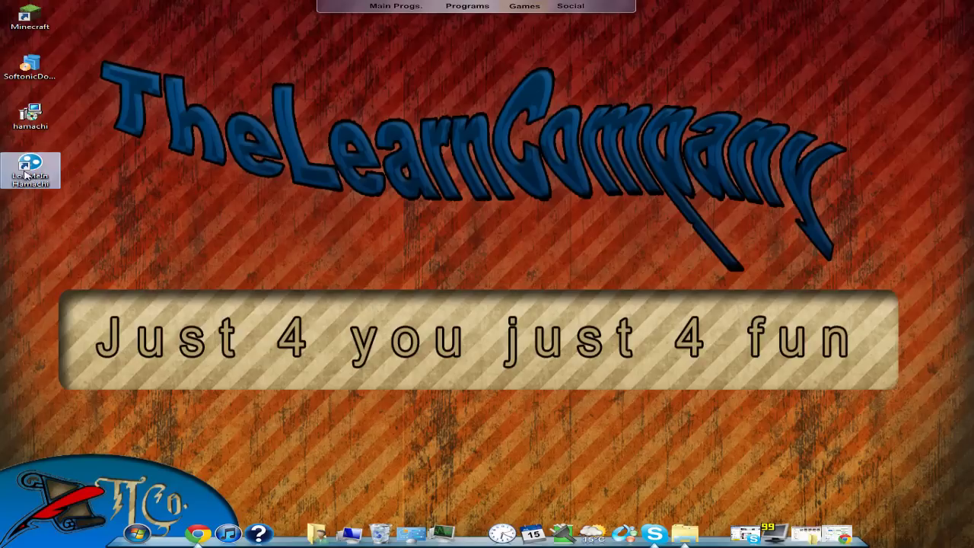
pyautogui.moveTo(25, 174); pyautogui.dragTo(86, 22)
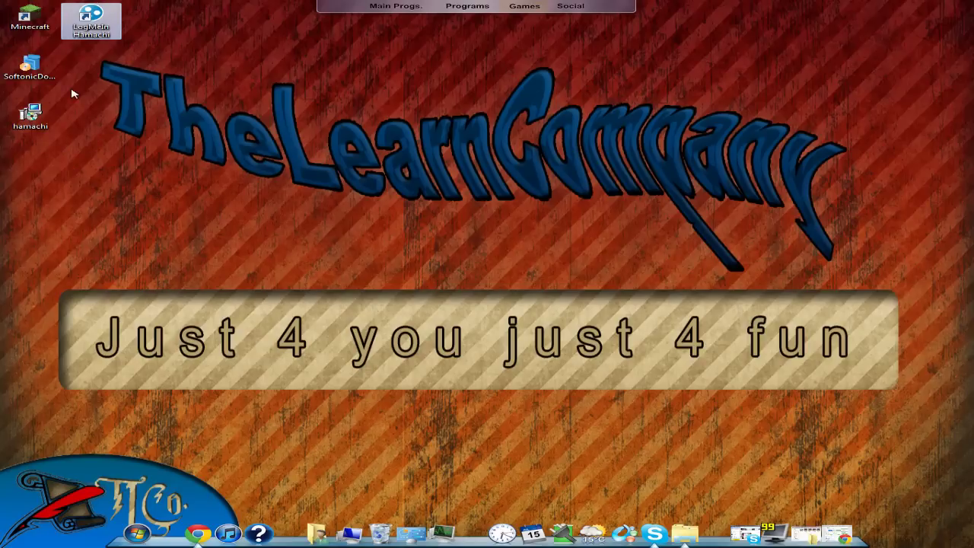
pyautogui.press('Delete')
# Step: Delete the SoftonicDownloader and hamachi installer icons and place LogMeIn Hamachi beside Minecraft
pyautogui.moveTo(47, 180); pyautogui.dragTo(36, 69)
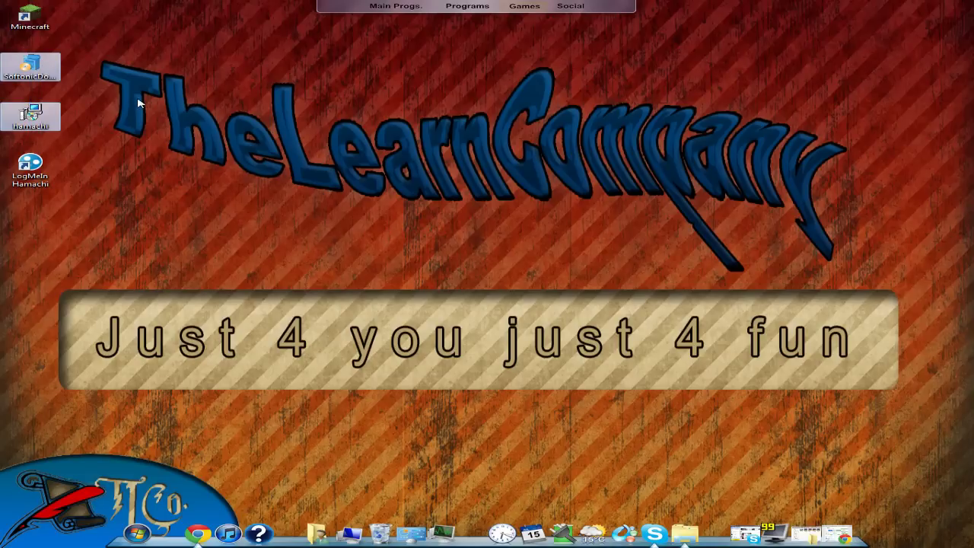
pyautogui.press('Delete')
pyautogui.press('Return')
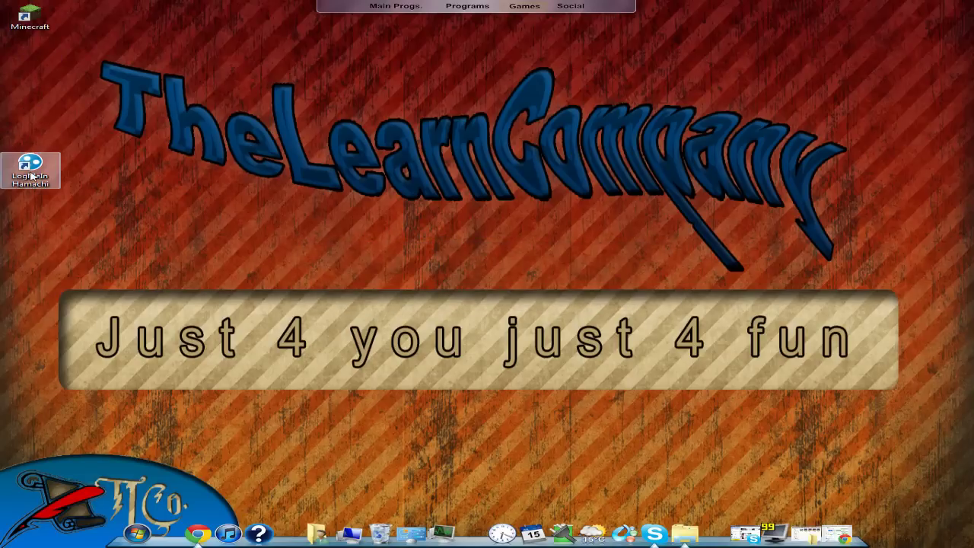
pyautogui.moveTo(31, 166)
pyautogui.mouseDown()
pyautogui.moveTo(76, 14)
pyautogui.moveTo(85, 26)
pyautogui.mouseUp()
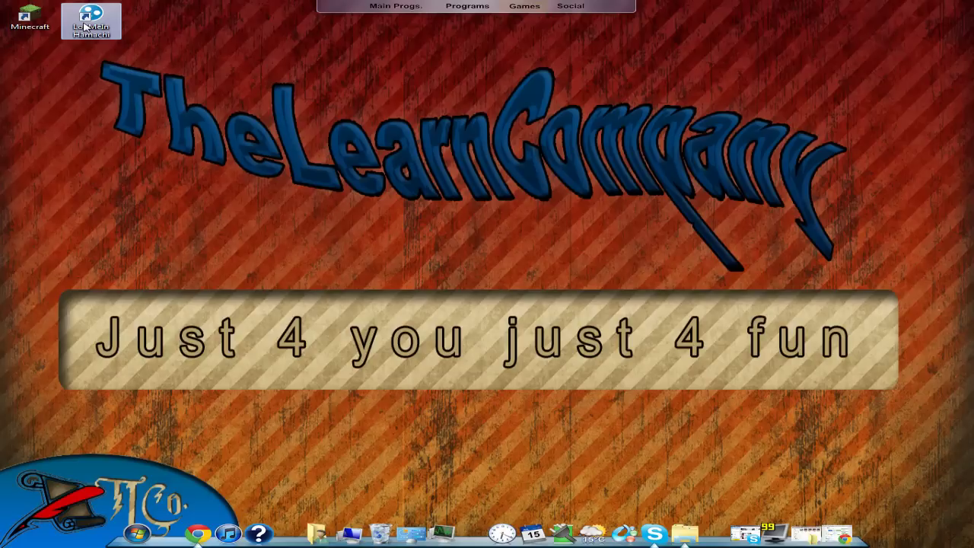
pyautogui.click(76, 42)
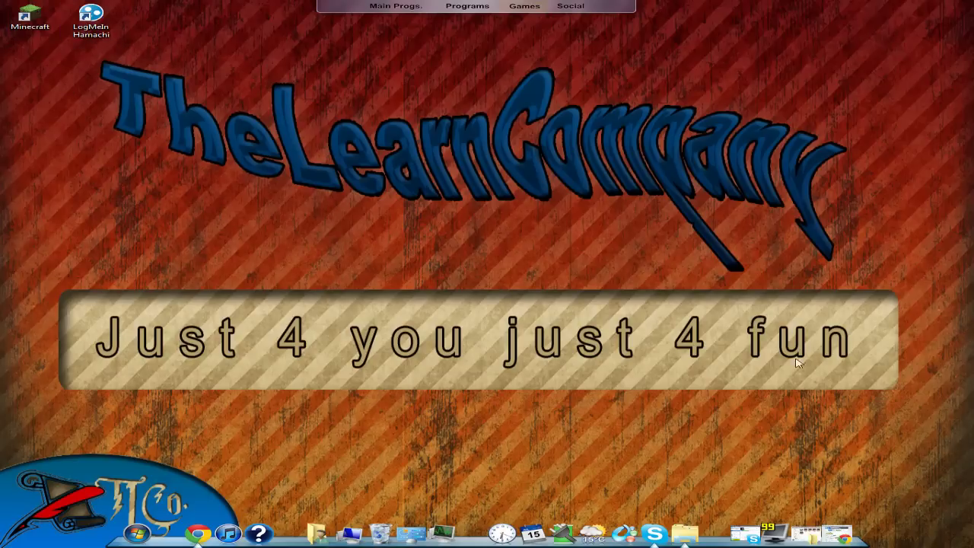
# Step: Bring Chrome back, switch to the minecraft.net tab, and go to its Download page
pyautogui.click(838, 535)
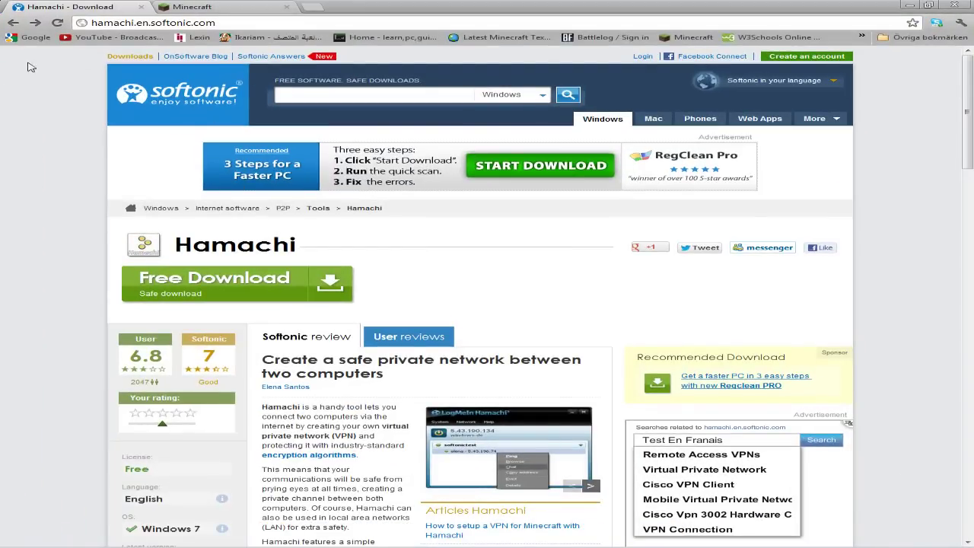
pyautogui.click(197, 8)
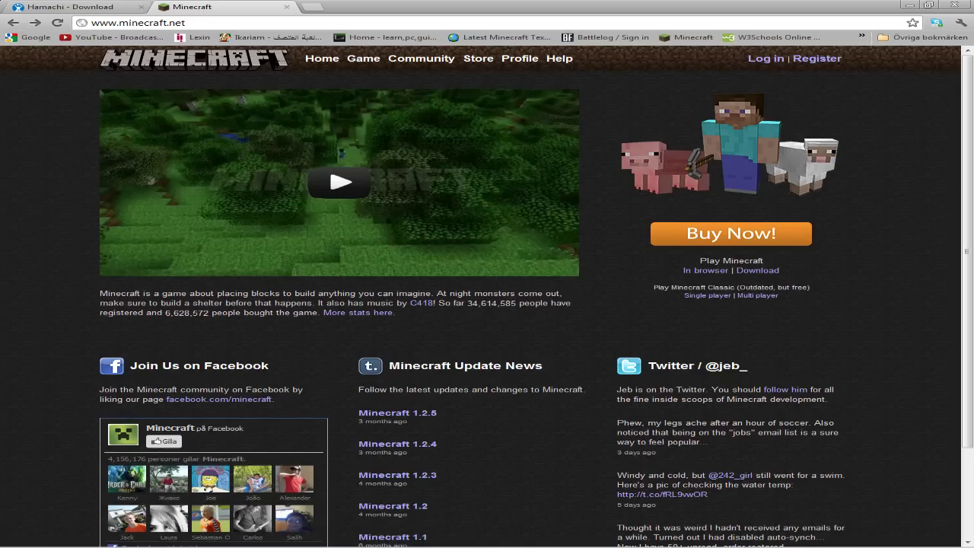
pyautogui.click(760, 272)
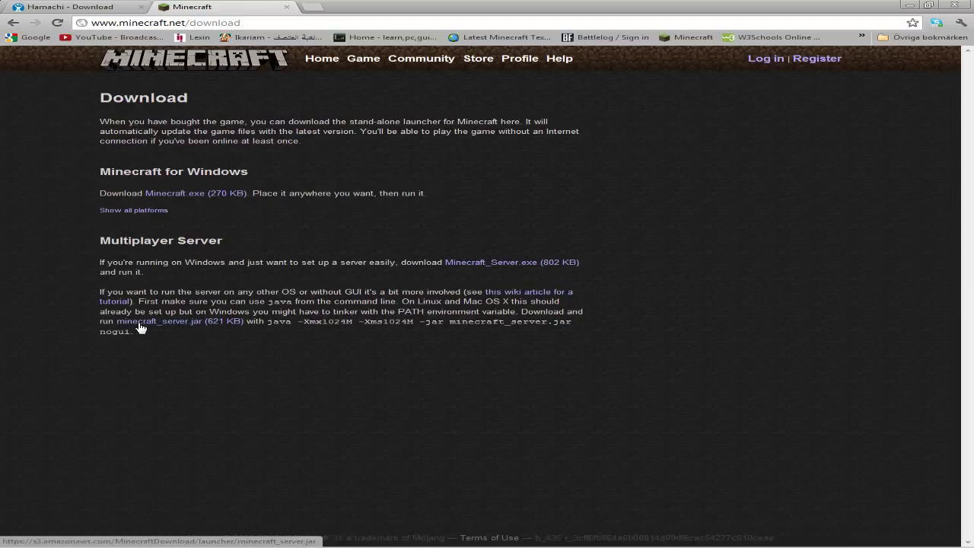
# Step: Save minecraft_server.jar into a newly created desktop folder named Minecraft_server
pyautogui.click(179, 327)
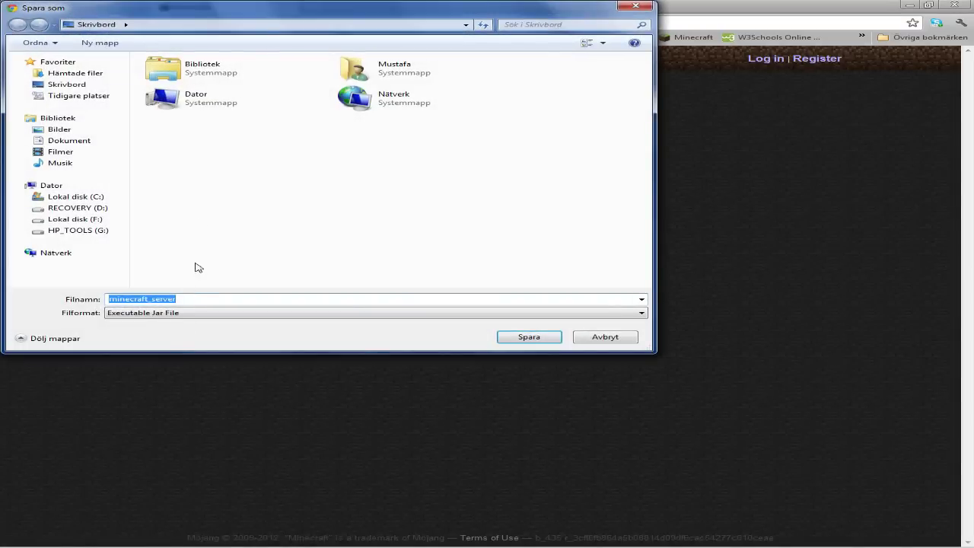
pyautogui.click(230, 233)
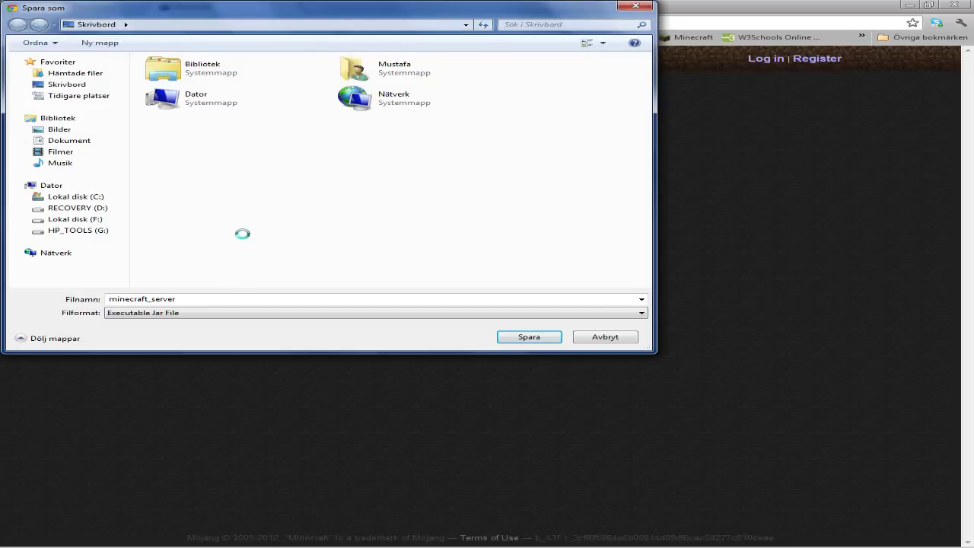
pyautogui.rightClick(171, 137)
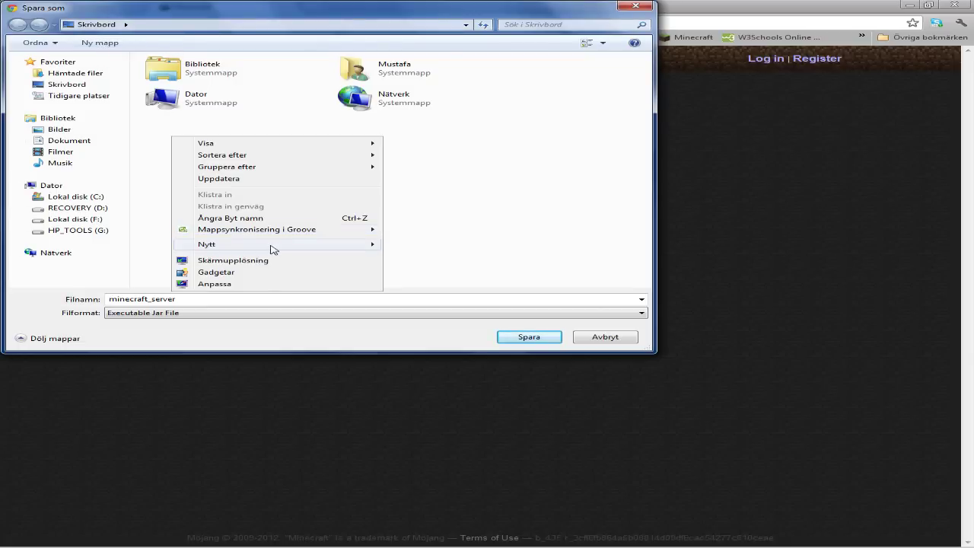
pyautogui.moveTo(207, 244)
pyautogui.click(408, 243)
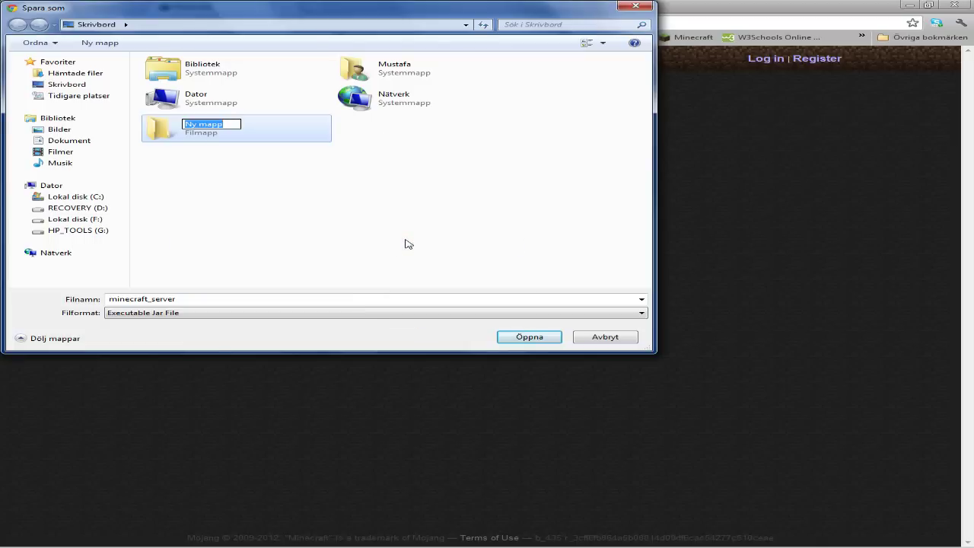
pyautogui.write('Minecraft_se')
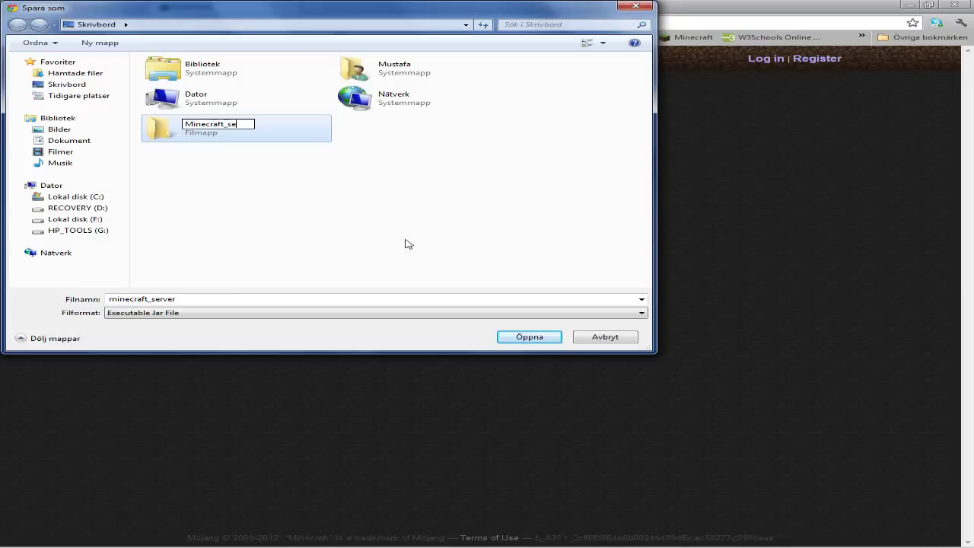
pyautogui.write('r')
pyautogui.click(278, 136)
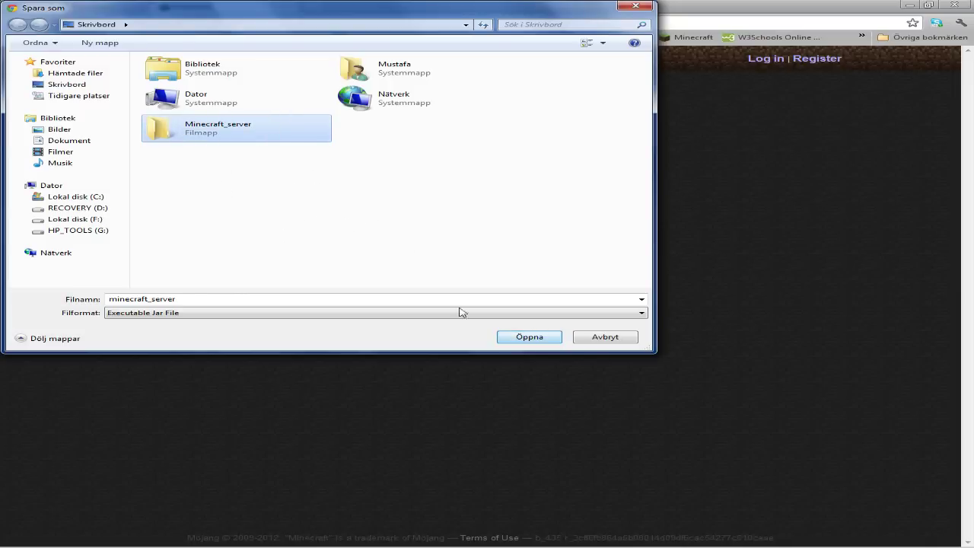
pyautogui.doubleClick(244, 138)
pyautogui.click(531, 337)
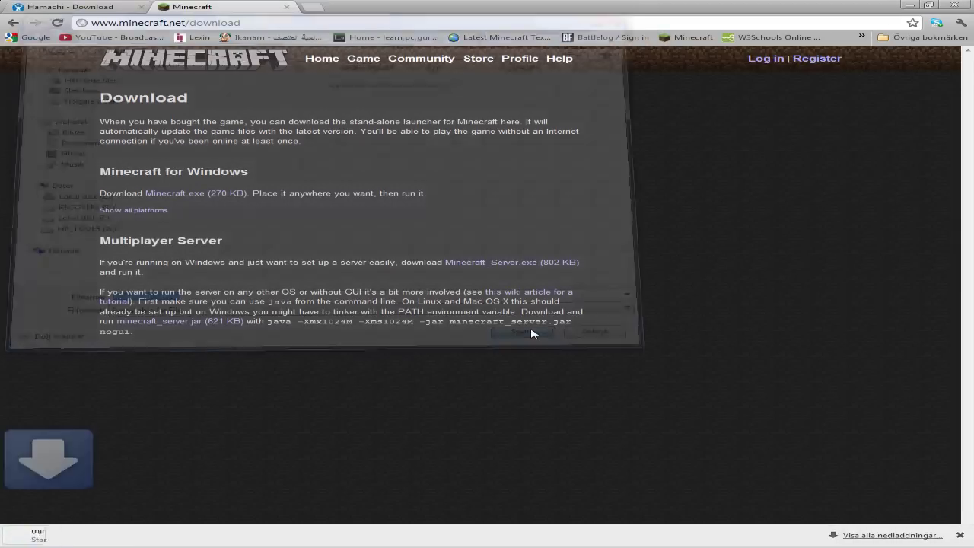
# Step: Open the Minecraft_server folder and launch minecraft_server.jar to generate the server files
pyautogui.click(908, 6)
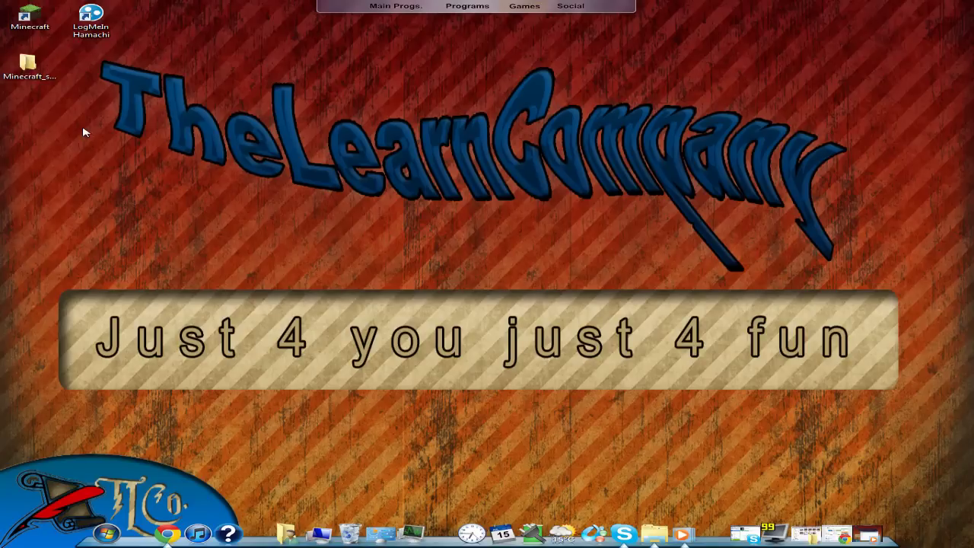
pyautogui.doubleClick(24, 64)
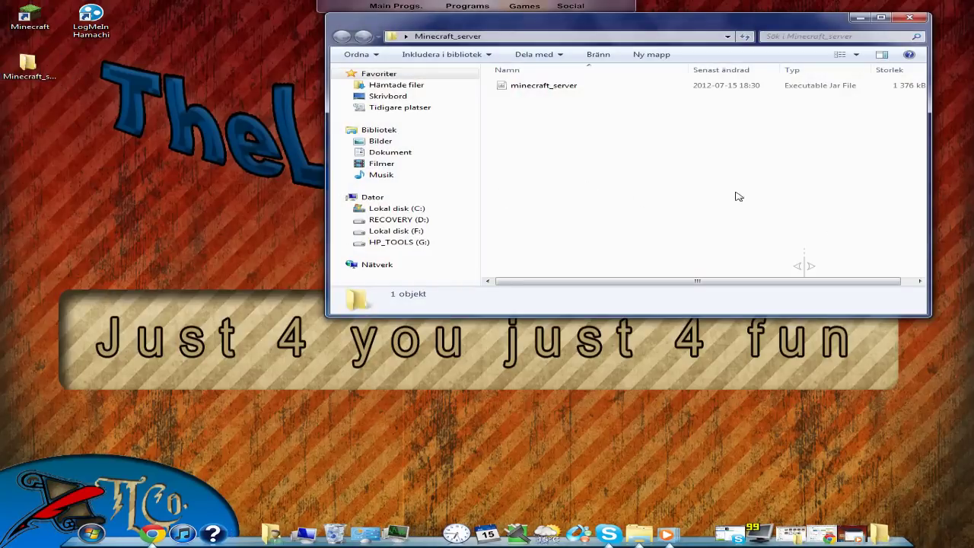
pyautogui.doubleClick(538, 87)
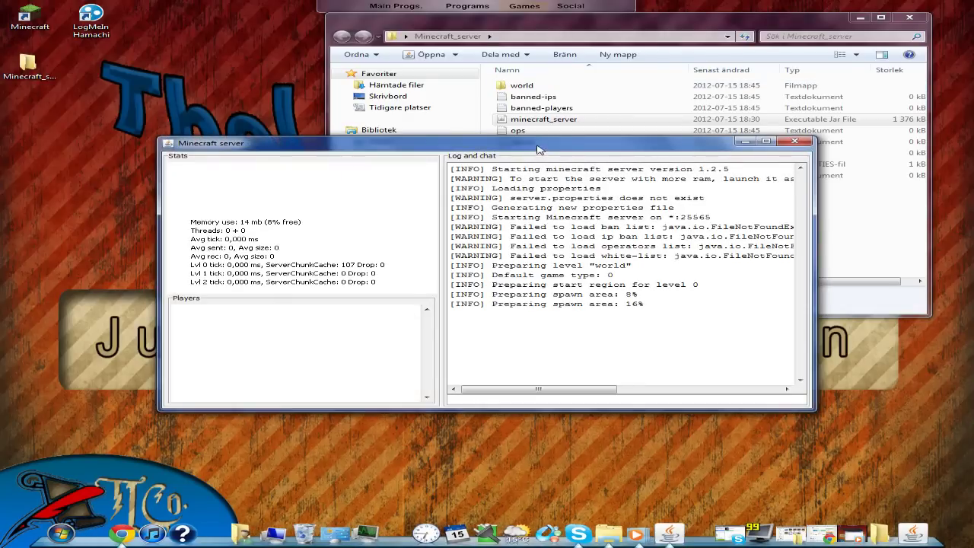
pyautogui.moveTo(539, 150); pyautogui.dragTo(515, 221)
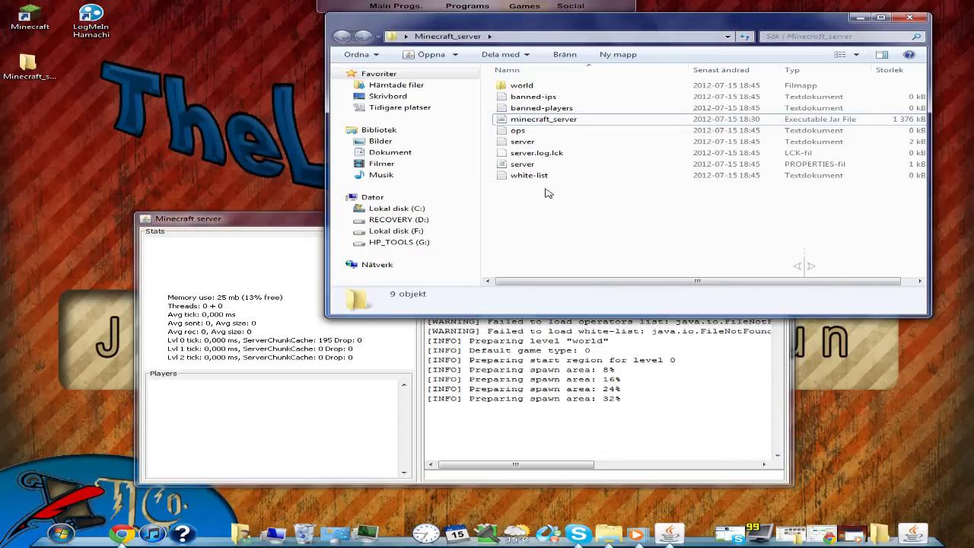
pyautogui.click(535, 185)
pyautogui.moveTo(553, 191); pyautogui.dragTo(528, 80)
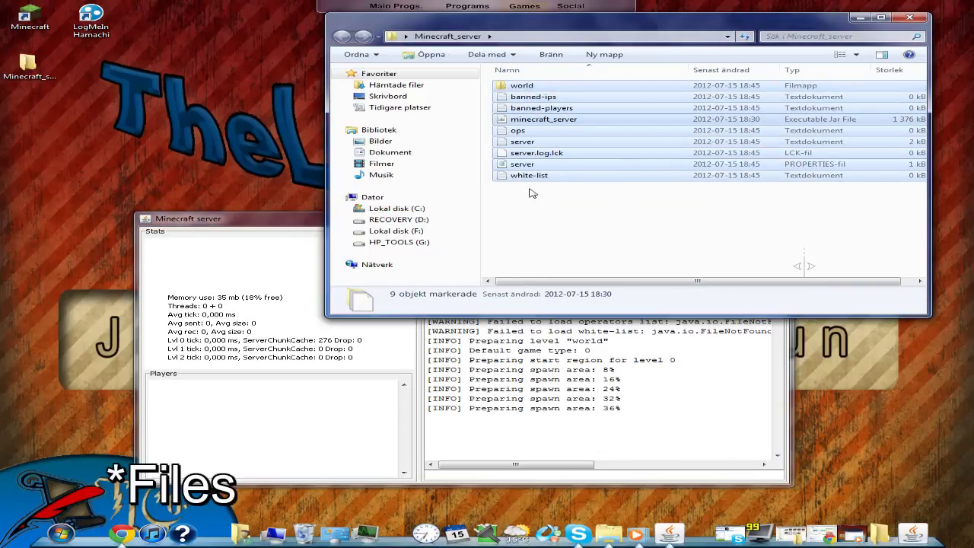
pyautogui.keyDown('ctrl'); pyautogui.click(525, 120); pyautogui.keyUp('ctrl')
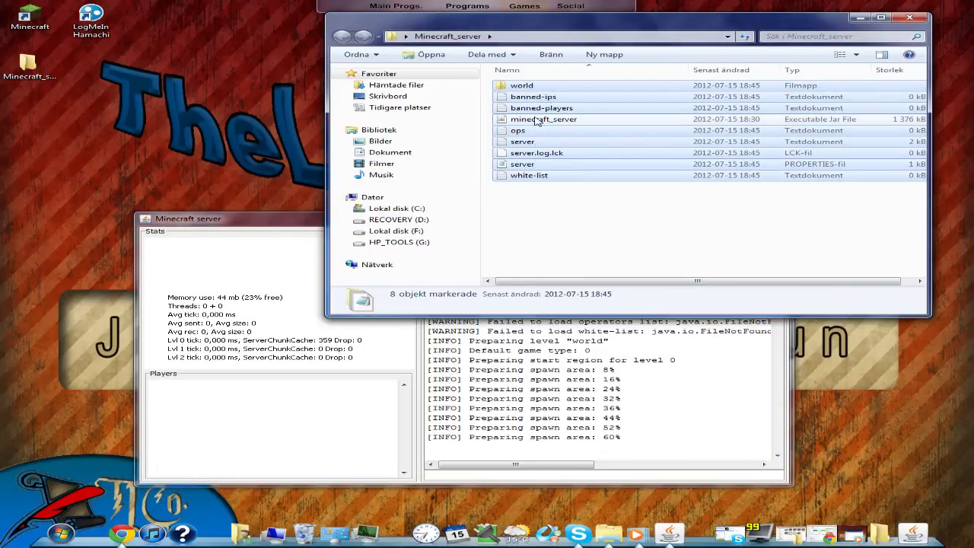
# Step: Shut the server down with the stop command in its console
pyautogui.click(533, 367)
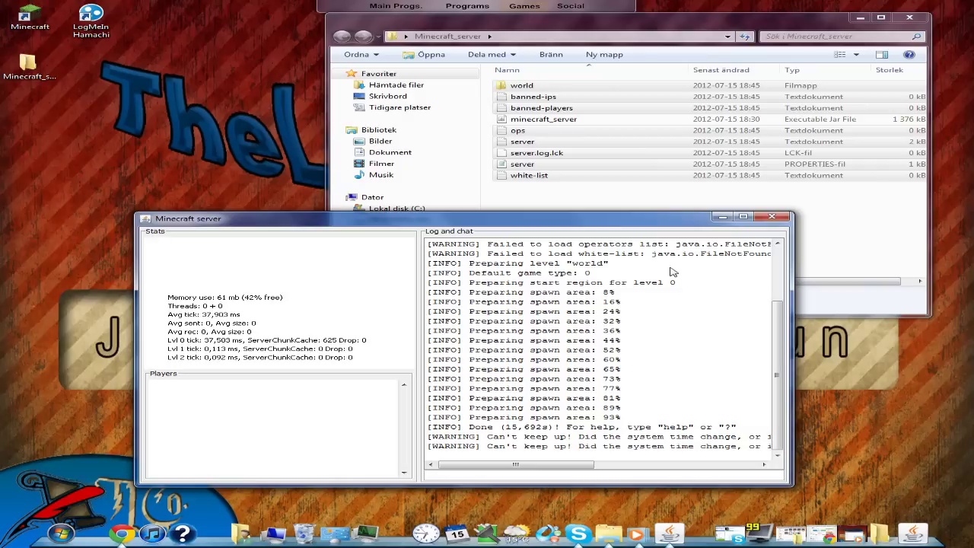
pyautogui.moveTo(525, 467)
pyautogui.mouseDown()
pyautogui.moveTo(579, 472)
pyautogui.moveTo(499, 466)
pyautogui.mouseUp()
pyautogui.write('s')
pyautogui.write('op')
pyautogui.press('Return')
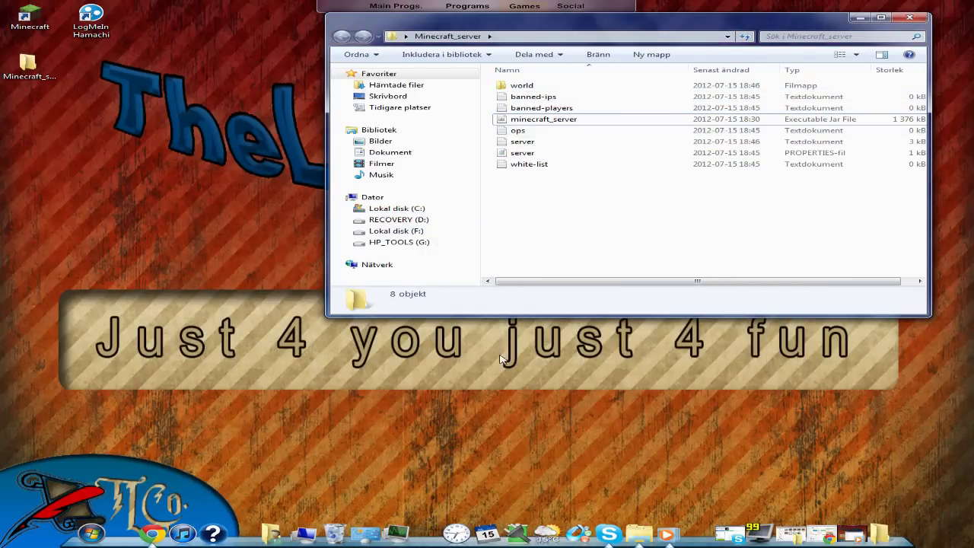
pyautogui.click(191, 201)
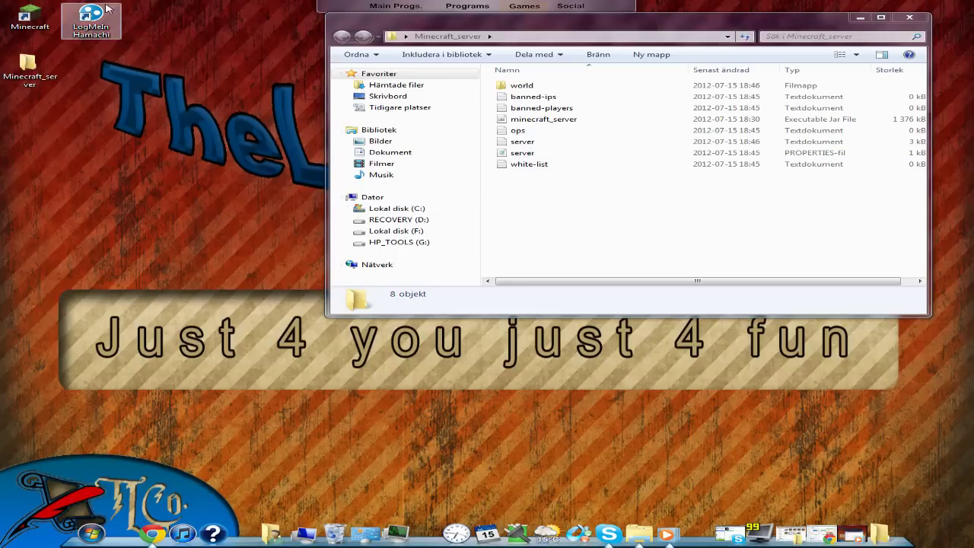
# Step: Launch LogMeIn Hamachi, power it on, and register this computer as a client
pyautogui.doubleClick(91, 23)
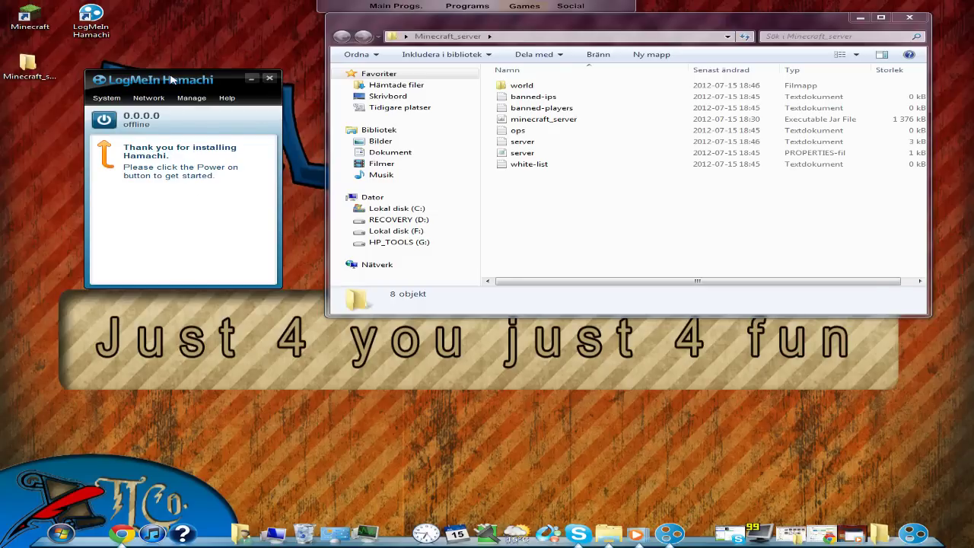
pyautogui.moveTo(171, 85); pyautogui.dragTo(185, 67)
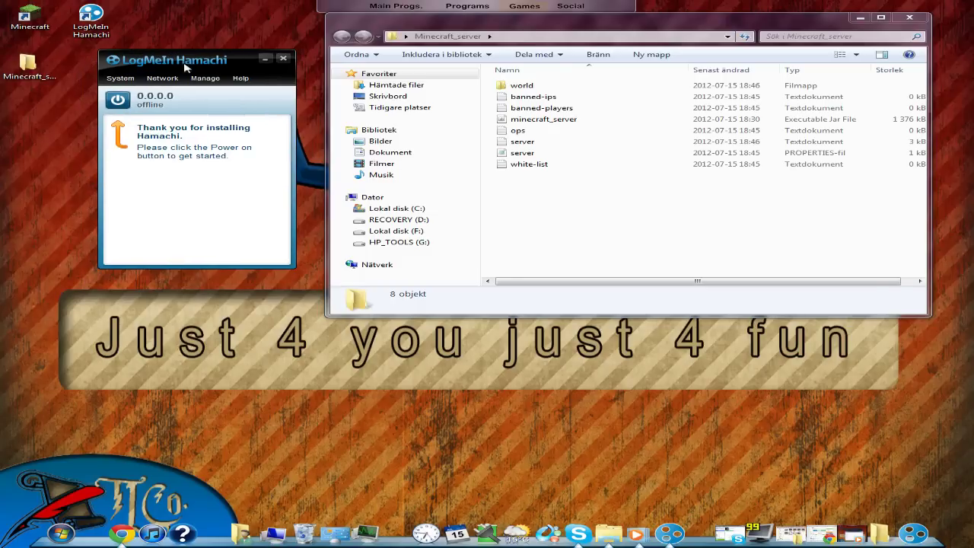
pyautogui.click(118, 100)
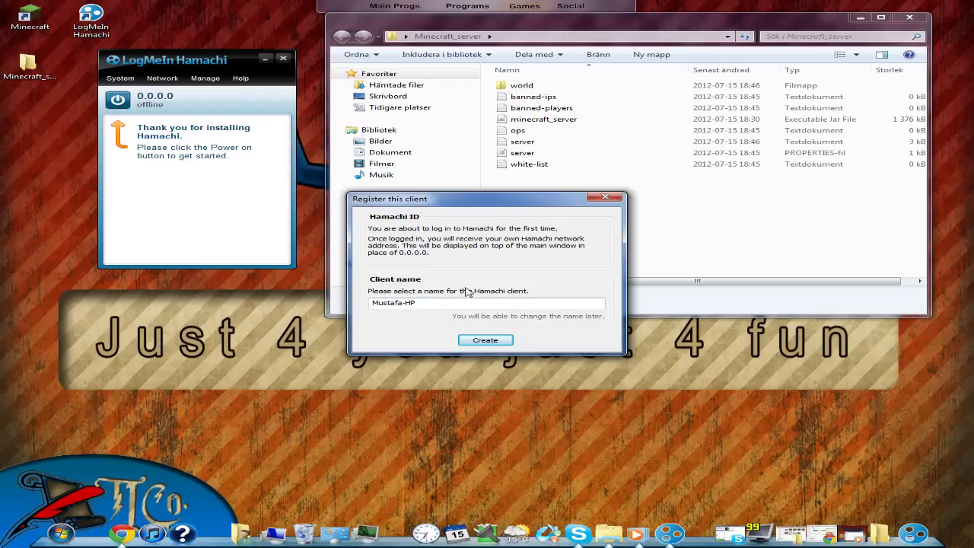
pyautogui.click(481, 340)
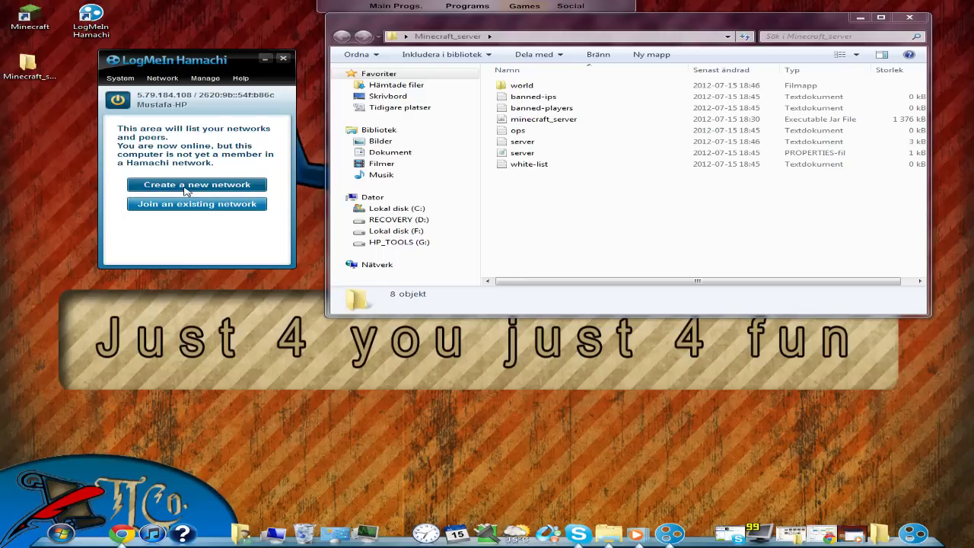
pyautogui.click(186, 191)
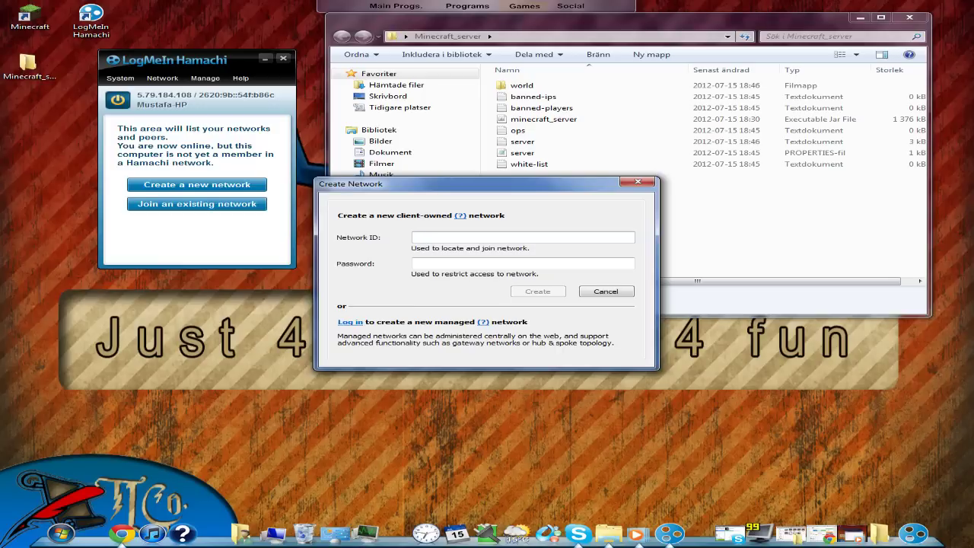
pyautogui.write('TheLearnCompany')
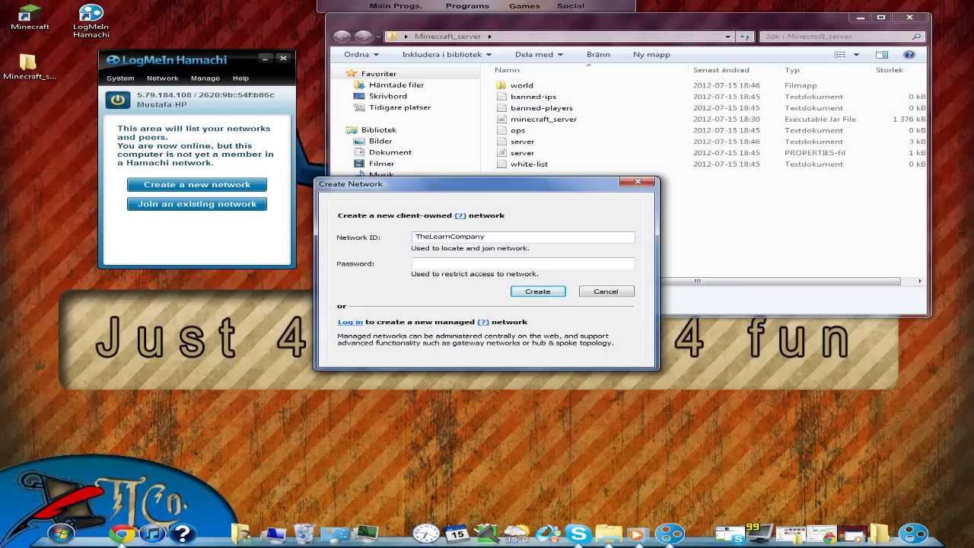
pyautogui.click(417, 263)
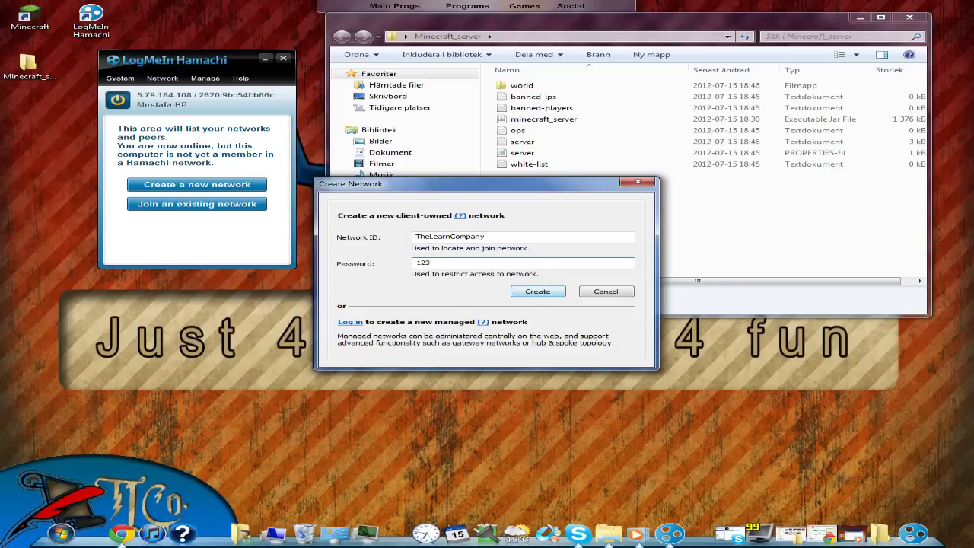
pyautogui.doubleClick(423, 262)
pyautogui.click(535, 292)
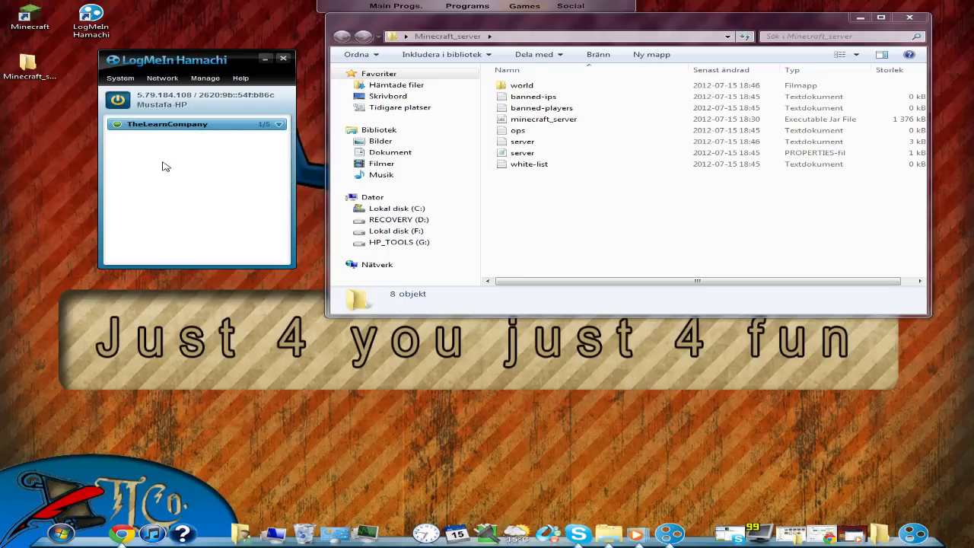
# Step: Right-click server.properties in the server folder and choose Öppna med (Open with)
pyautogui.click(588, 220)
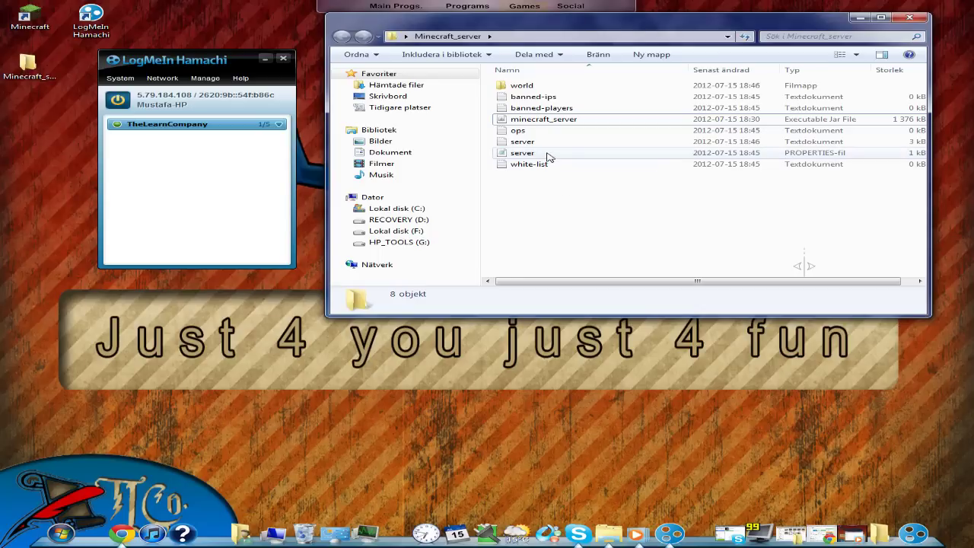
pyautogui.click(556, 153)
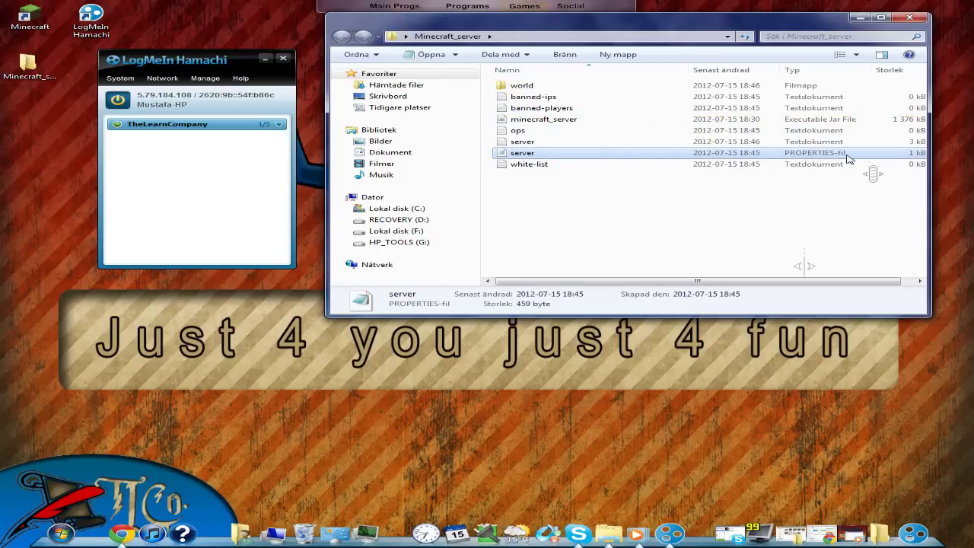
pyautogui.rightClick(550, 154)
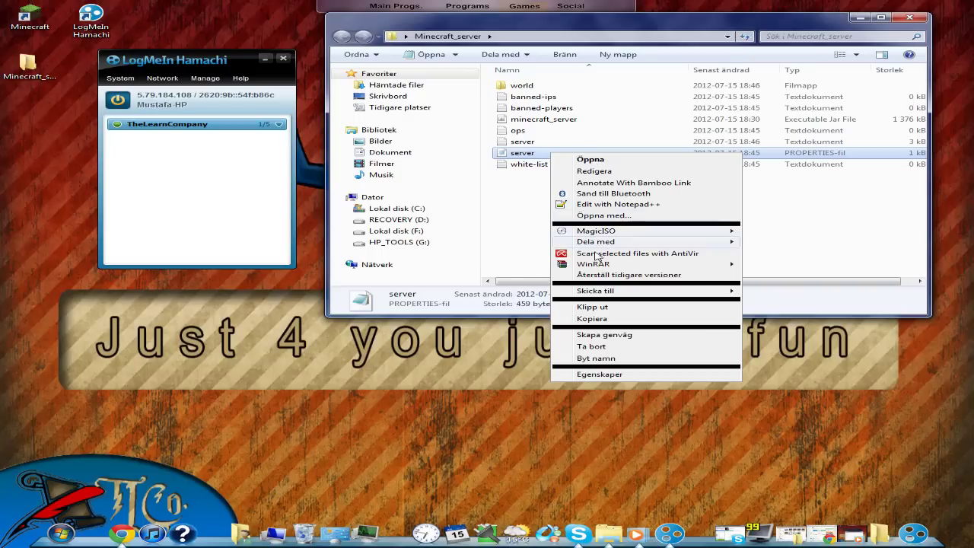
pyautogui.click(502, 239)
pyautogui.rightClick(598, 290)
pyautogui.click(521, 154)
pyautogui.rightClick(519, 153)
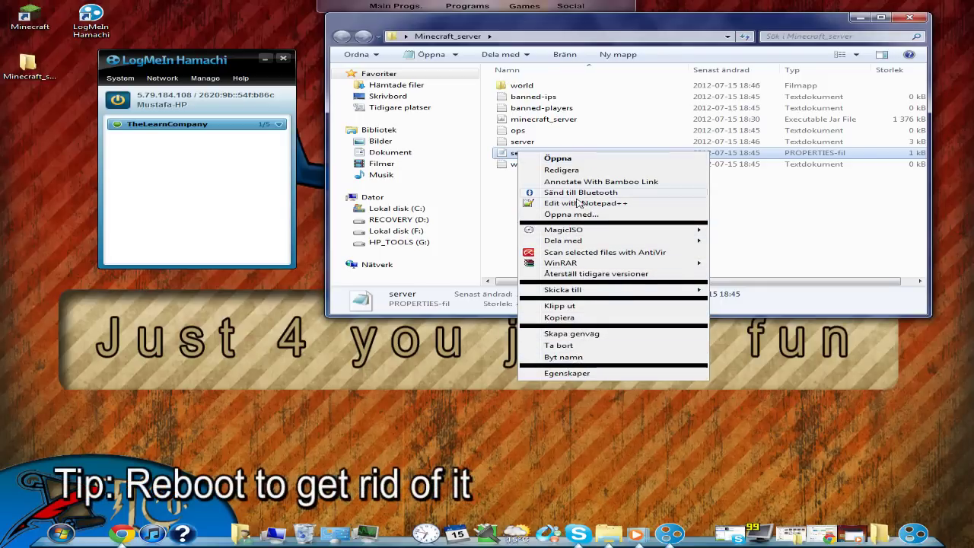
pyautogui.click(774, 221)
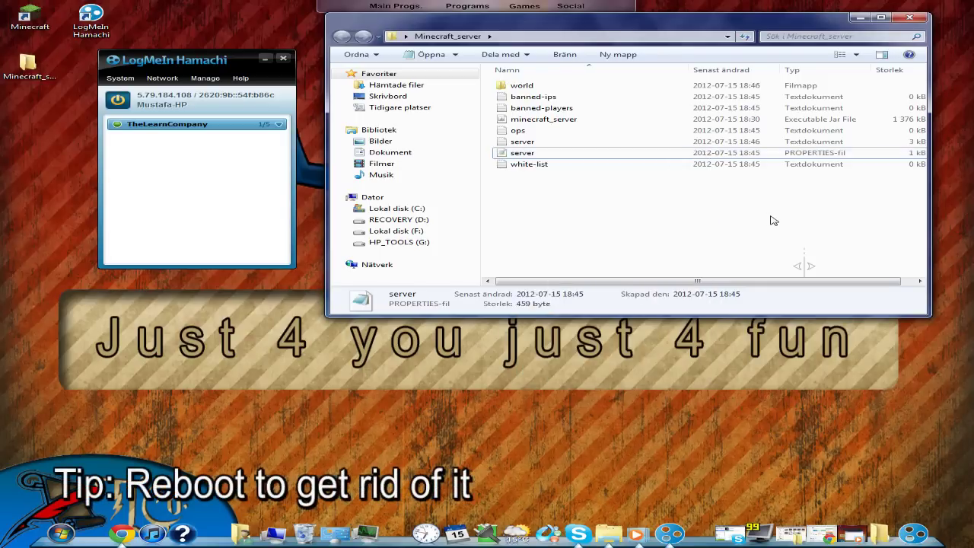
pyautogui.rightClick(524, 155)
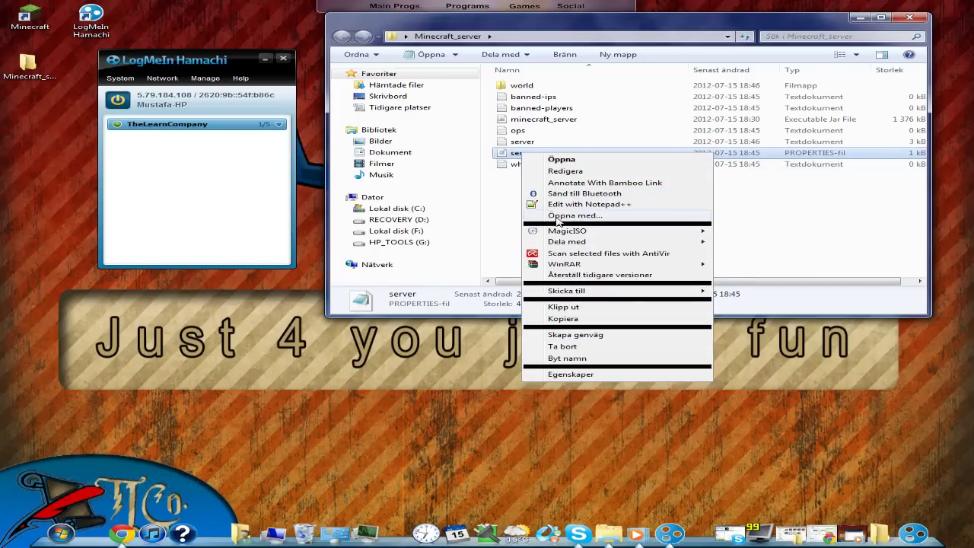
pyautogui.click(564, 216)
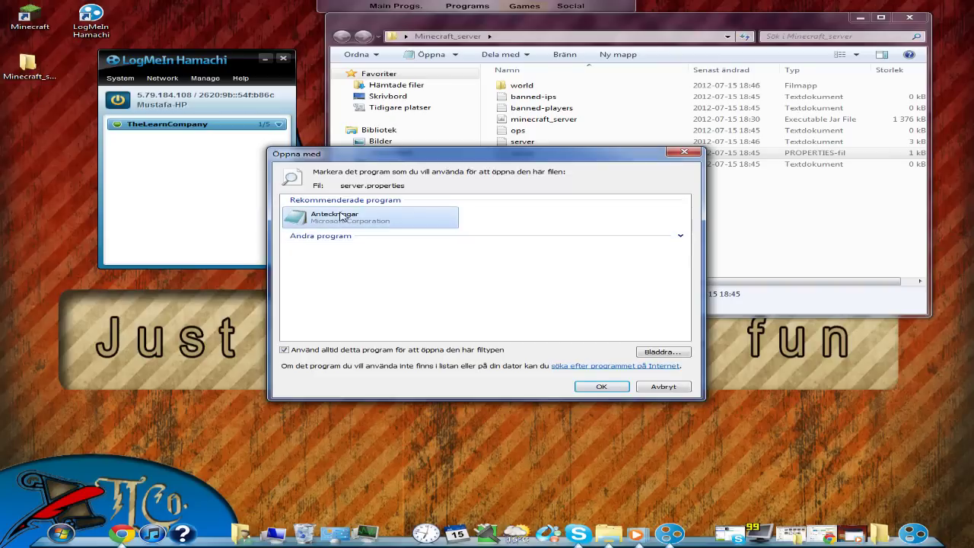
# Step: Open server.properties in Notepad and enter 5.79.184.108 after server-ip=
pyautogui.doubleClick(341, 216)
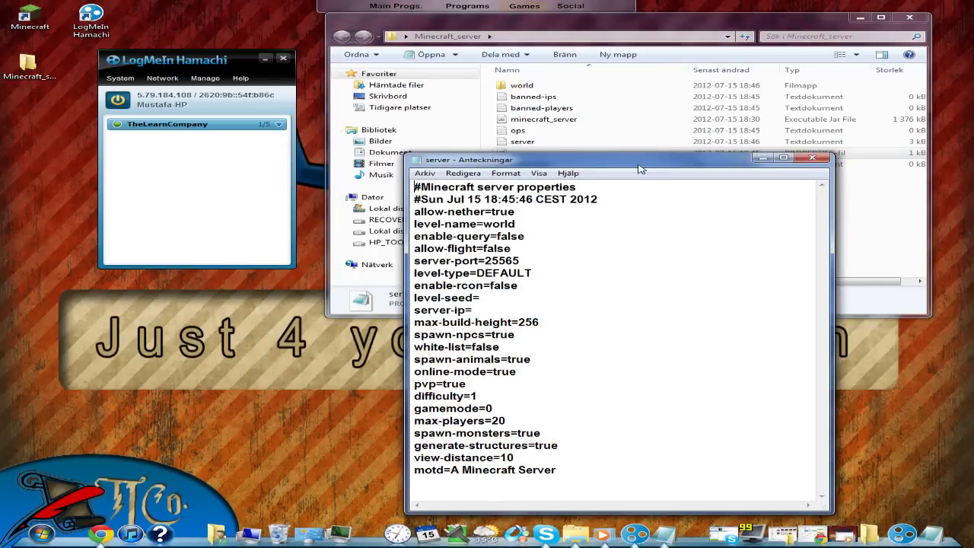
pyautogui.moveTo(640, 168); pyautogui.dragTo(622, 91)
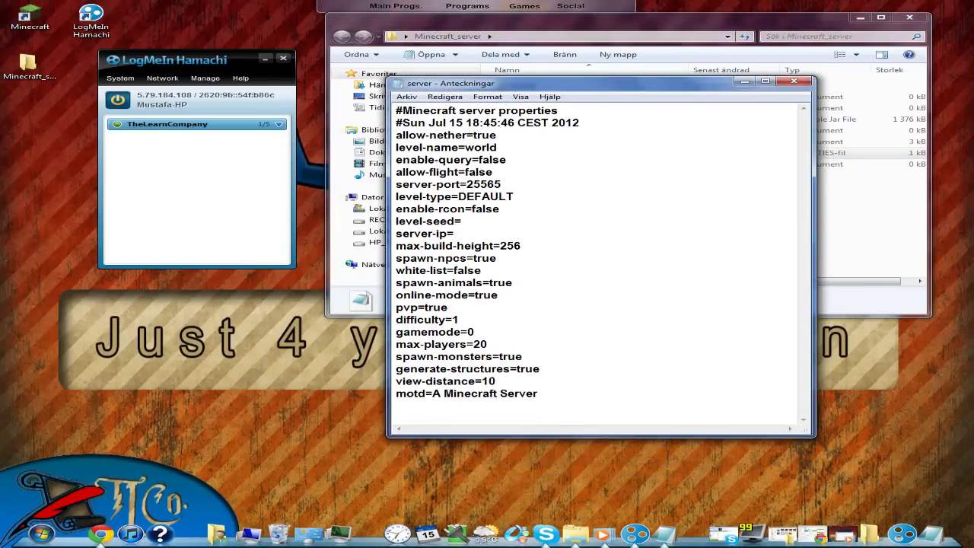
pyautogui.hotkey('shift', 'Down')
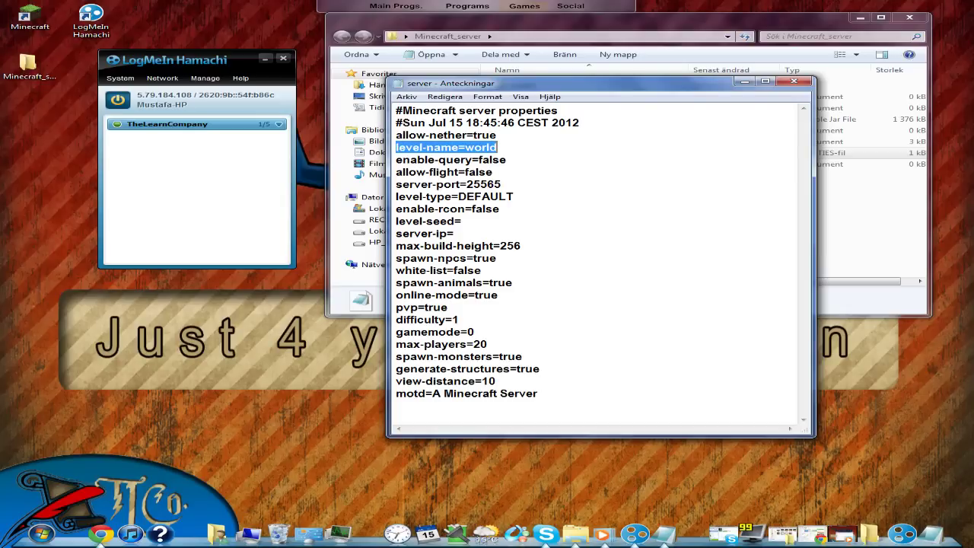
pyautogui.press('Right')
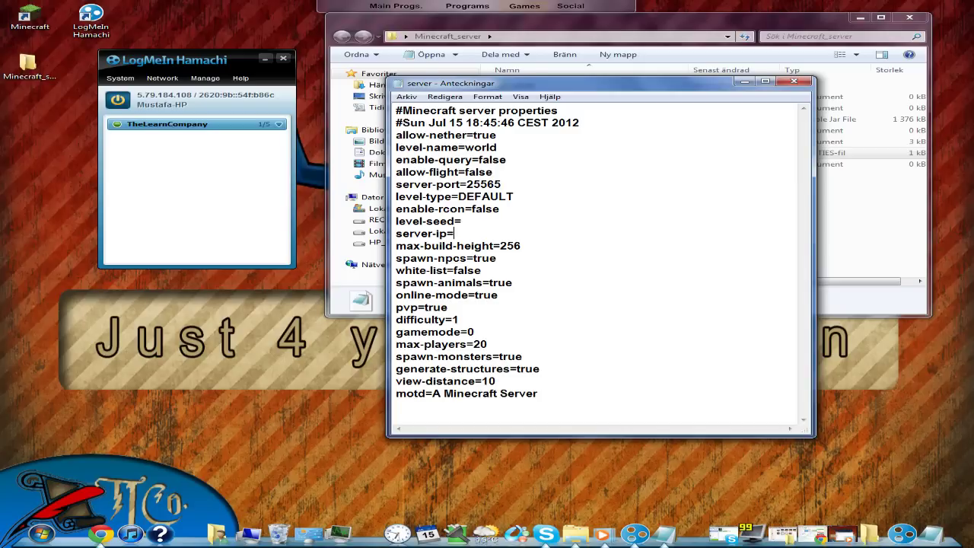
pyautogui.hotkey('shift', 'Left')
pyautogui.hotkey('shift', 'Left')
pyautogui.hotkey('shift', 'Left')
pyautogui.hotkey('shift', 'Left')
pyautogui.hotkey('shift', 'Left')
pyautogui.press('Right')
pyautogui.write('5')
pyautogui.write('7')
pyautogui.write('9.')
pyautogui.write('1')
pyautogui.write('84.')
pyautogui.write('10')
pyautogui.write('8')
pyautogui.hotkey('shift', 'Left')
pyautogui.hotkey('shift', 'Left')
pyautogui.hotkey('shift', 'Left')
pyautogui.hotkey('shift', 'Left')
pyautogui.hotkey('shift', 'Left')
pyautogui.hotkey('shift', 'Left')
pyautogui.hotkey('shift', 'Left')
pyautogui.hotkey('shift', 'Left')
pyautogui.hotkey('shift', 'Left')
pyautogui.hotkey('shift', 'Left')
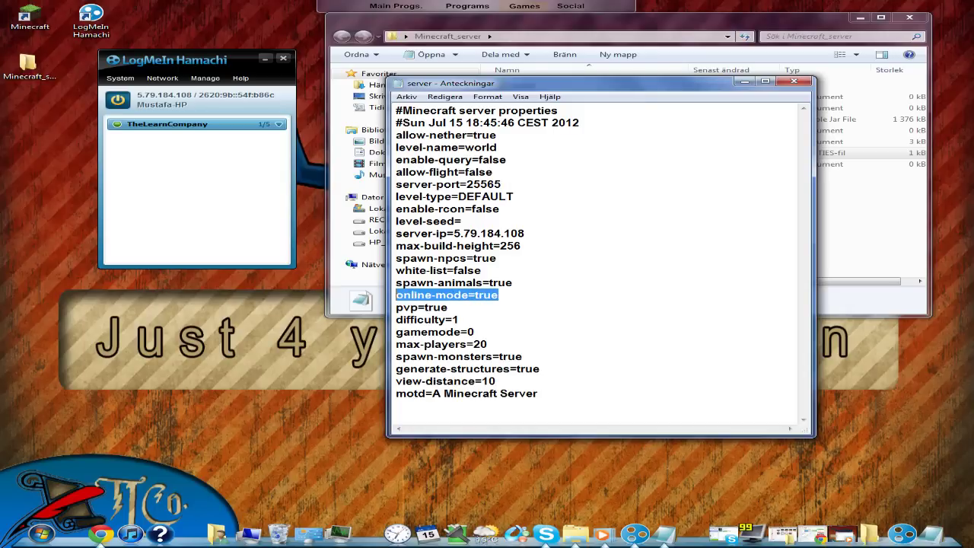
# Step: Change online-mode from true to false
pyautogui.press('Right')
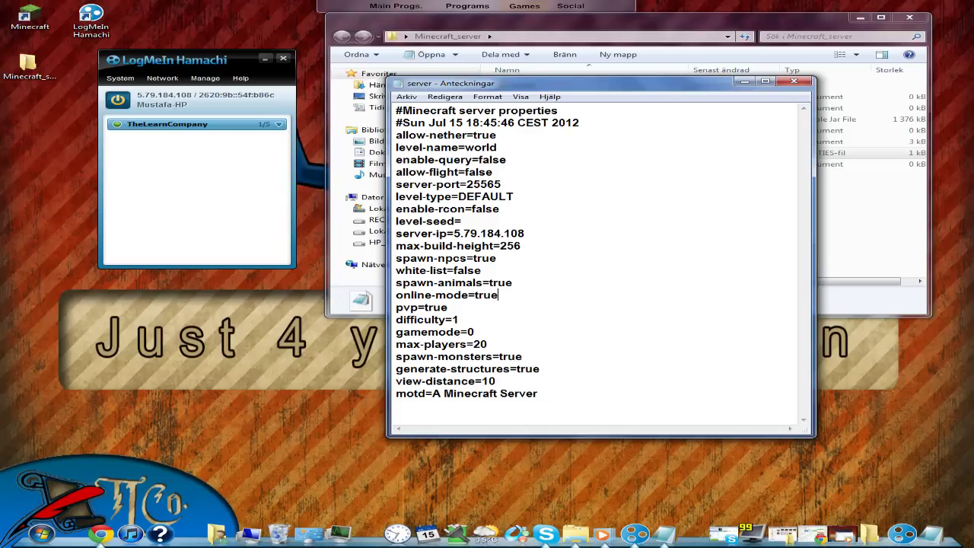
pyautogui.moveTo(499, 296); pyautogui.dragTo(476, 296)
pyautogui.write('f')
pyautogui.write('alse')
pyautogui.moveTo(504, 295); pyautogui.dragTo(475, 295)
pyautogui.click(503, 295)
# Step: Lower max-players from 20 to 5
pyautogui.moveTo(488, 344); pyautogui.dragTo(473, 344)
pyautogui.press('Right')
pyautogui.hotkey('shift', 'Left')
pyautogui.hotkey('shift', 'Left')
pyautogui.press('Right')
pyautogui.hotkey('shift', 'Left')
pyautogui.hotkey('shift', 'Left')
pyautogui.write('5')
pyautogui.moveTo(481, 344); pyautogui.dragTo(406, 345)
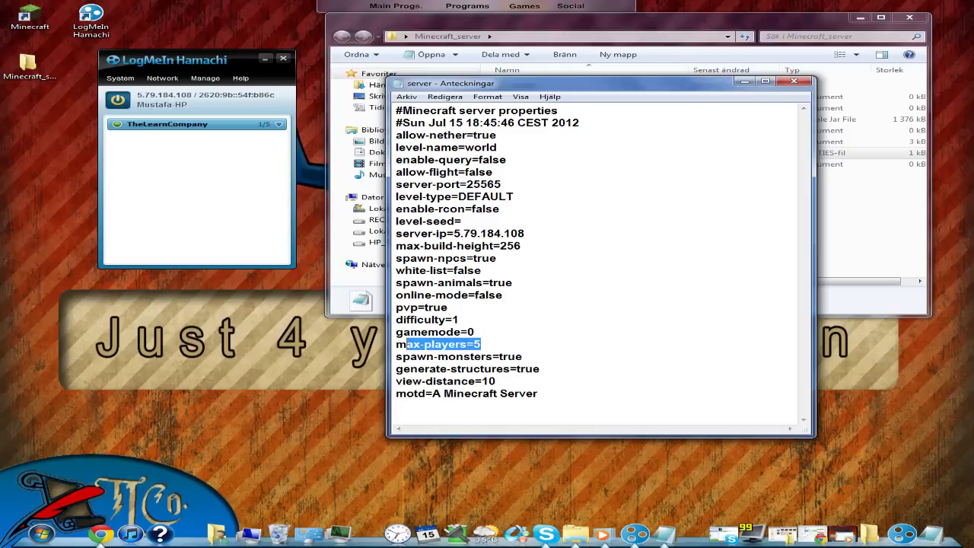
# Step: Save server.properties from the Arkiv menu
pyautogui.click(497, 258)
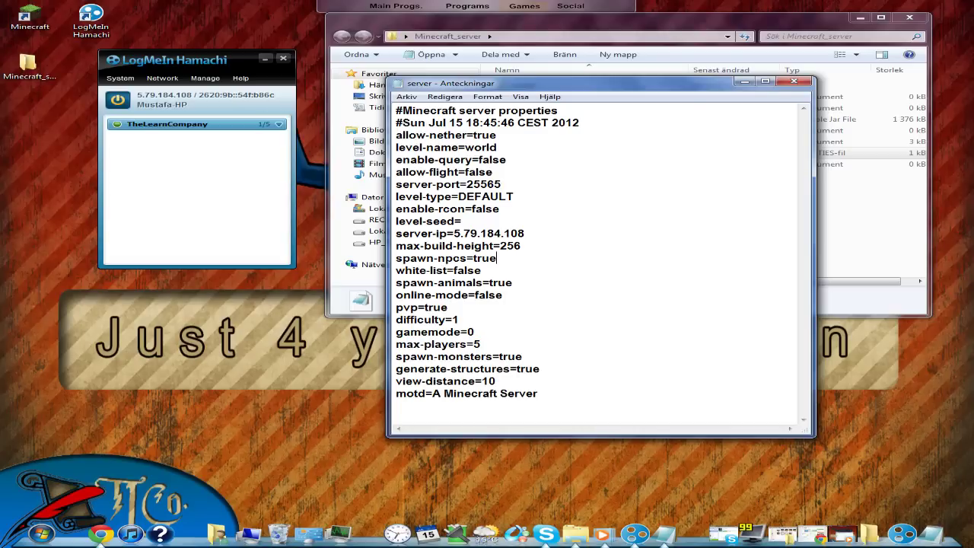
pyautogui.click(407, 97)
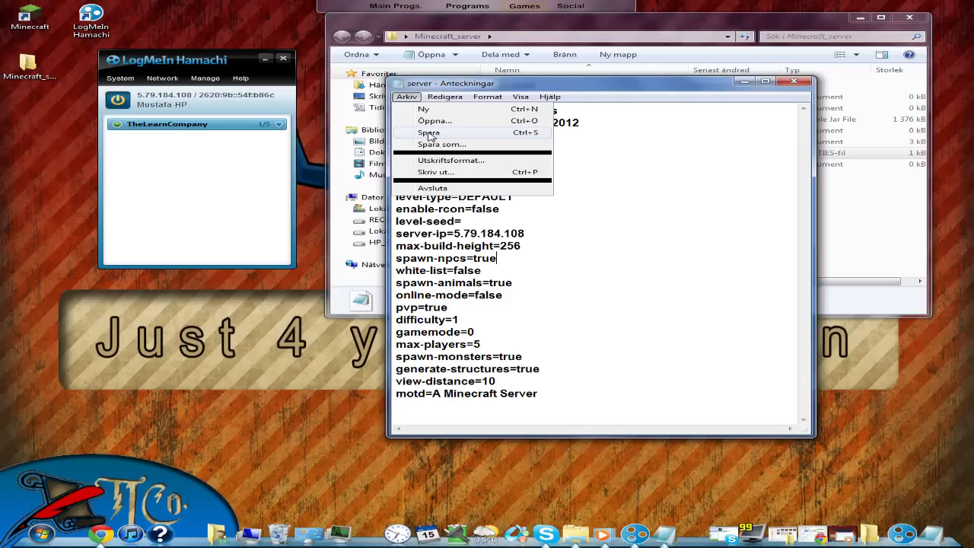
pyautogui.click(429, 134)
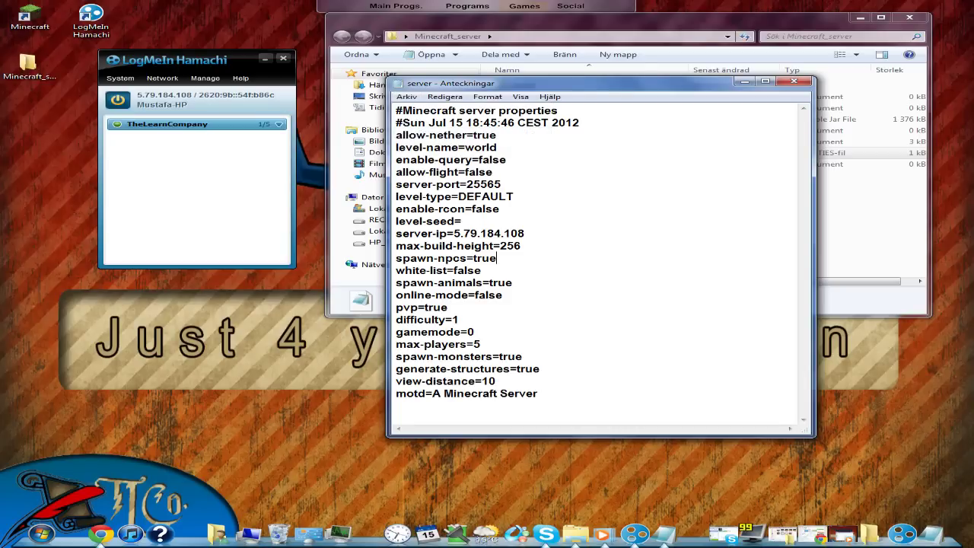
# Step: Close Notepad, run minecraft_server, and launch the Minecraft Launcher from the desktop
pyautogui.click(794, 83)
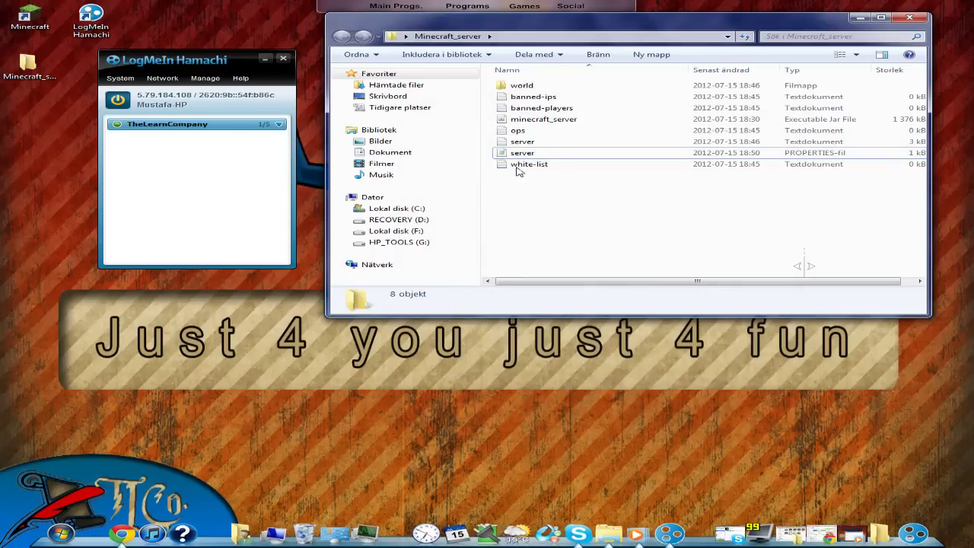
pyautogui.doubleClick(545, 119)
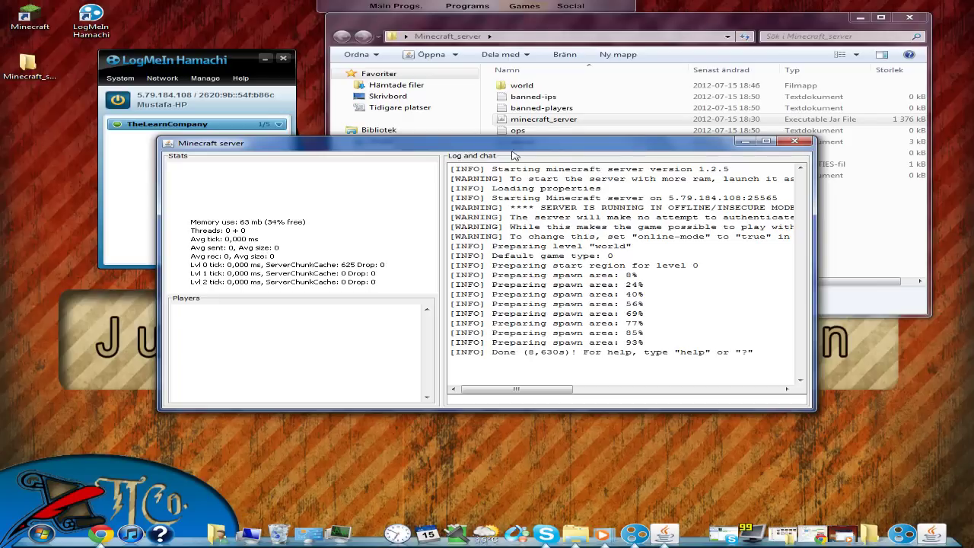
pyautogui.moveTo(543, 143); pyautogui.dragTo(629, 106)
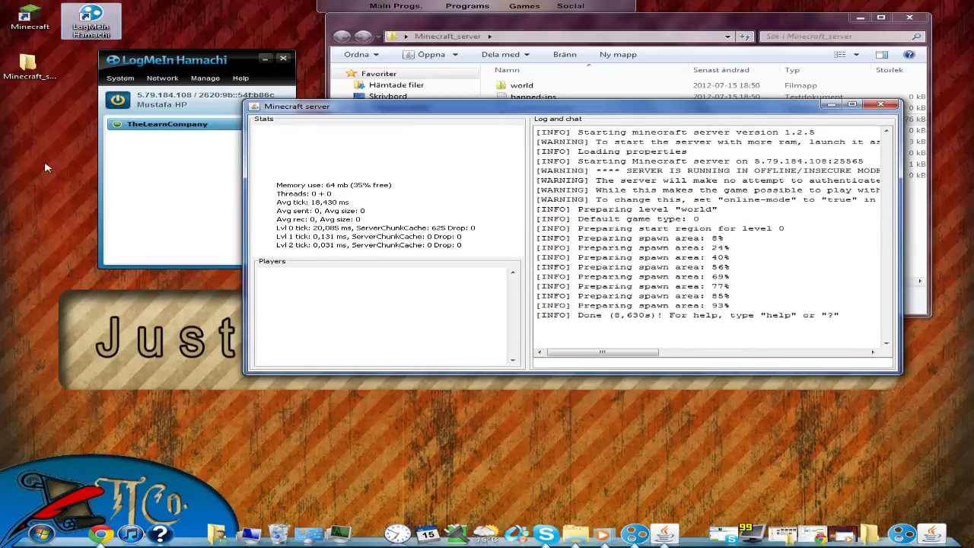
pyautogui.doubleClick(34, 9)
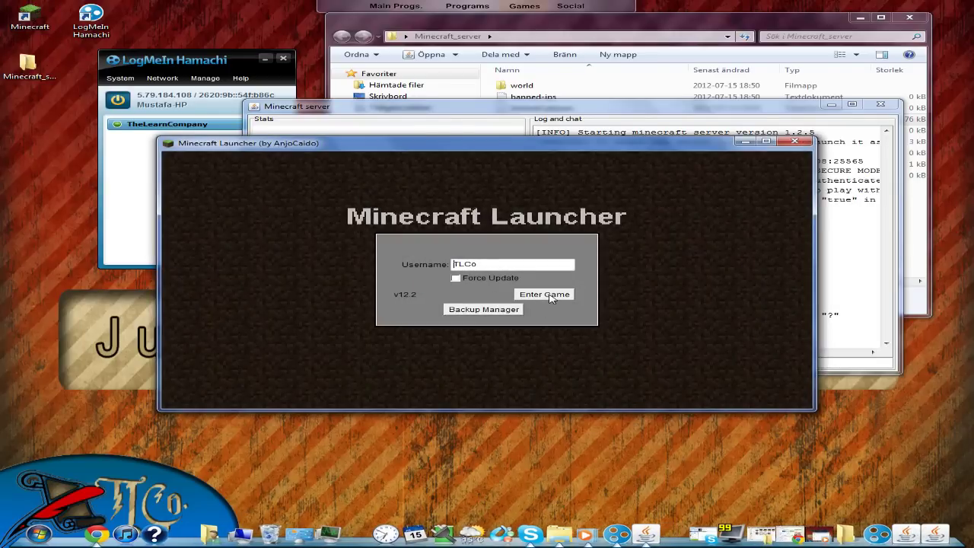
# Step: Make TLCo an operator by entering 'op TLCo' in the server console
pyautogui.moveTo(503, 150); pyautogui.dragTo(433, 135)
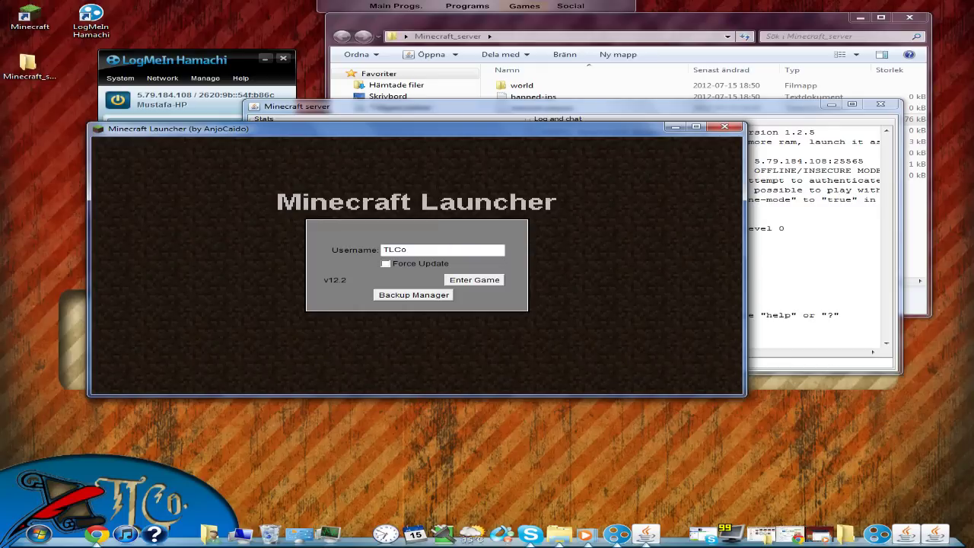
pyautogui.click(833, 369)
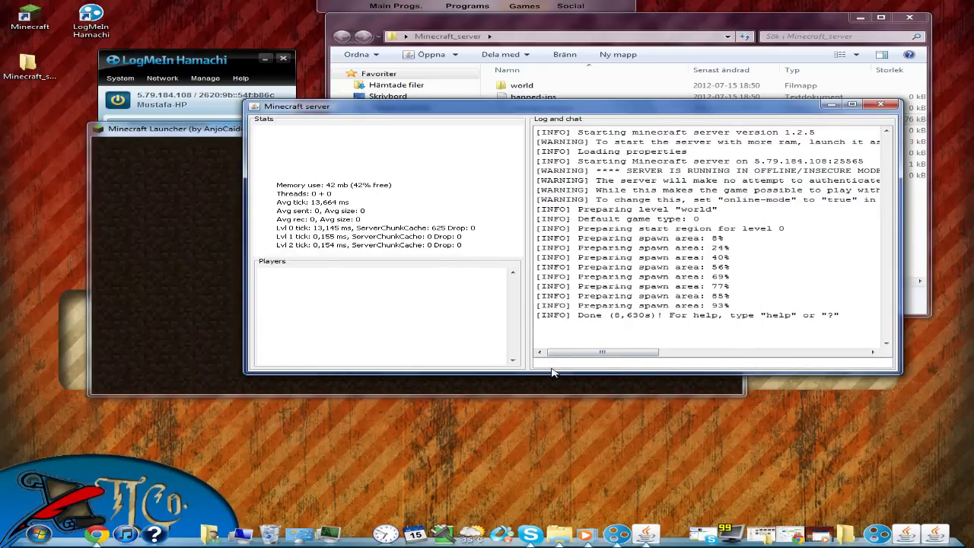
pyautogui.write('op ')
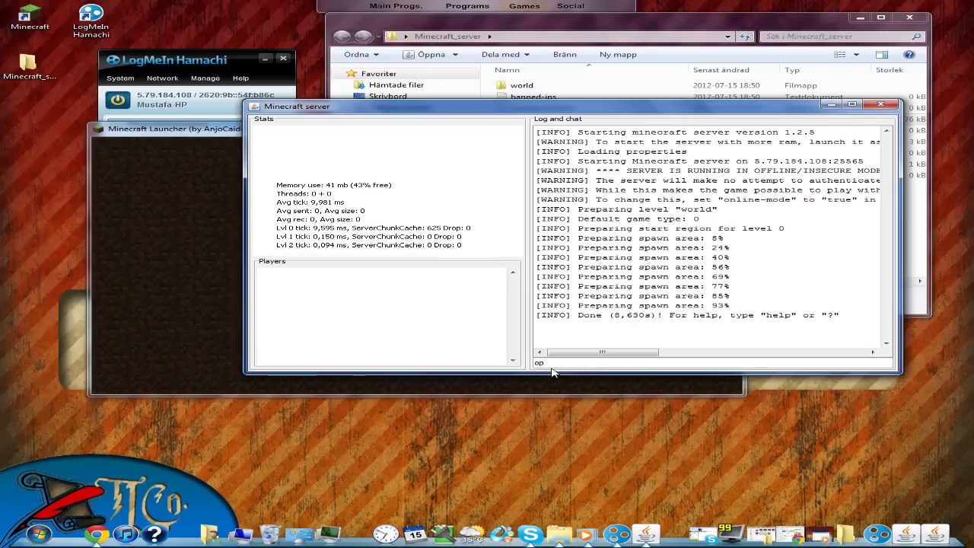
pyautogui.write('T')
pyautogui.write('LCo')
pyautogui.moveTo(324, 105); pyautogui.dragTo(348, 43)
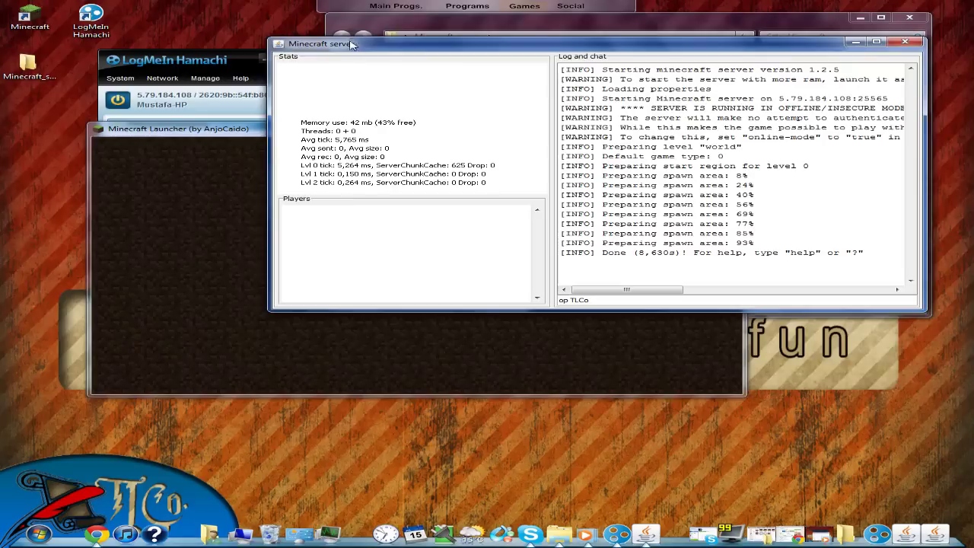
pyautogui.moveTo(214, 139); pyautogui.dragTo(184, 197)
pyautogui.click(616, 259)
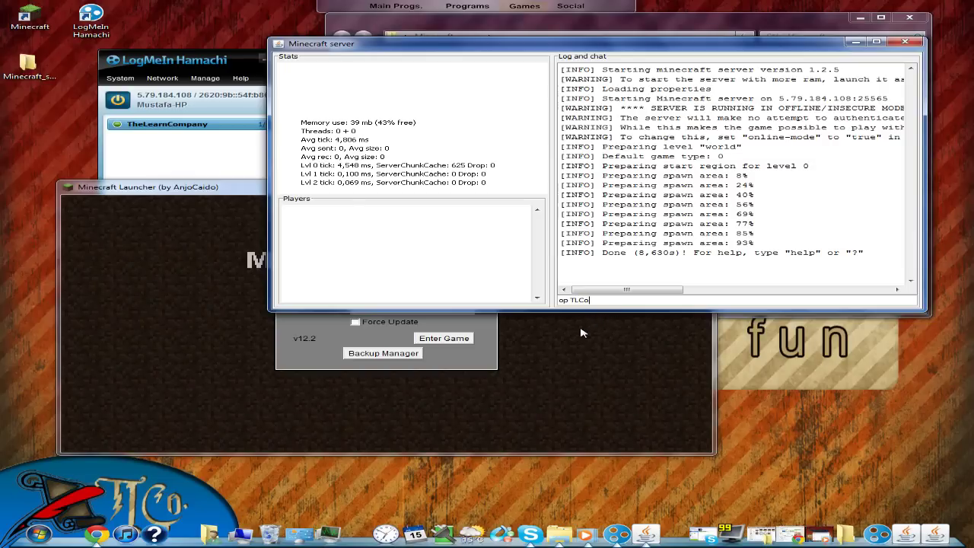
pyautogui.press('Return')
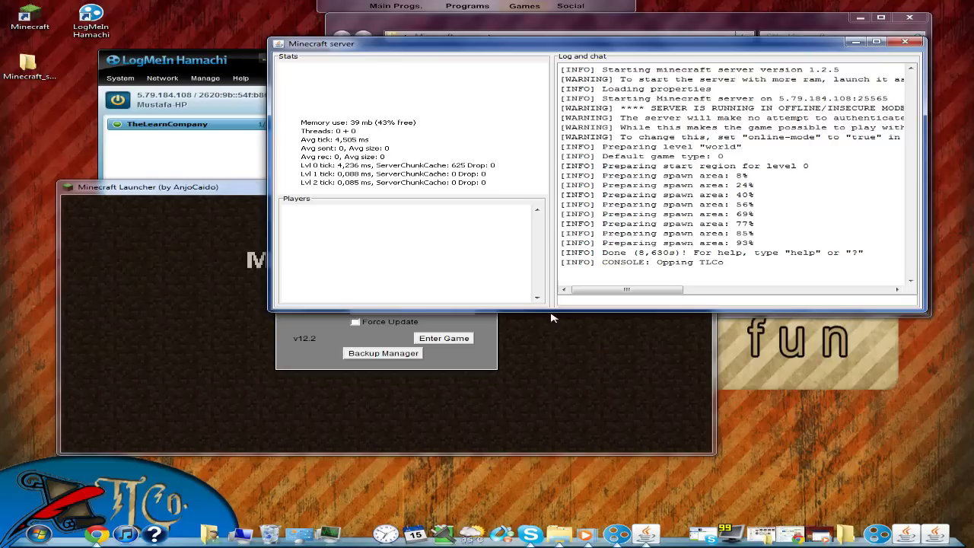
# Step: Enter the game from the launcher as TLCo and enlarge the Minecraft 1.2.5 window
pyautogui.click(563, 356)
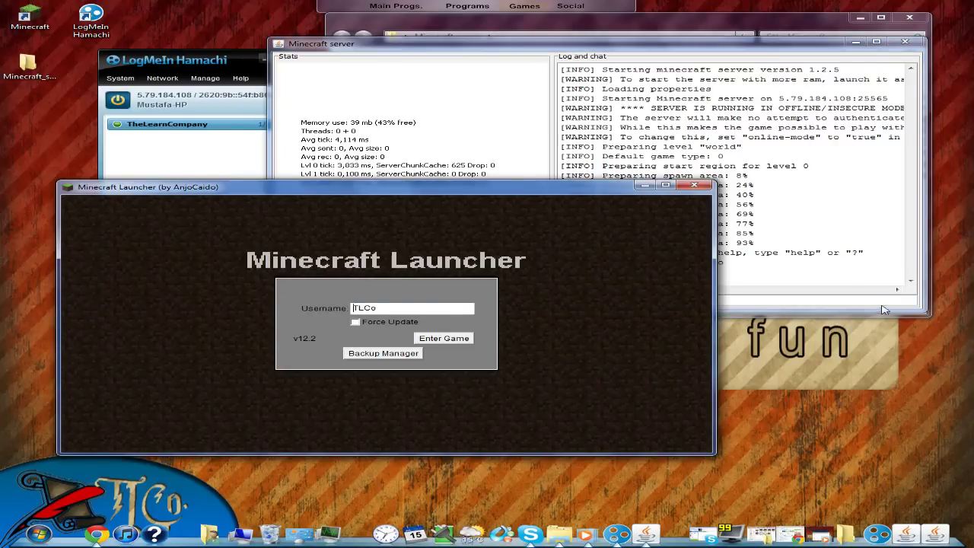
pyautogui.click(850, 293)
pyautogui.moveTo(740, 290); pyautogui.dragTo(626, 290)
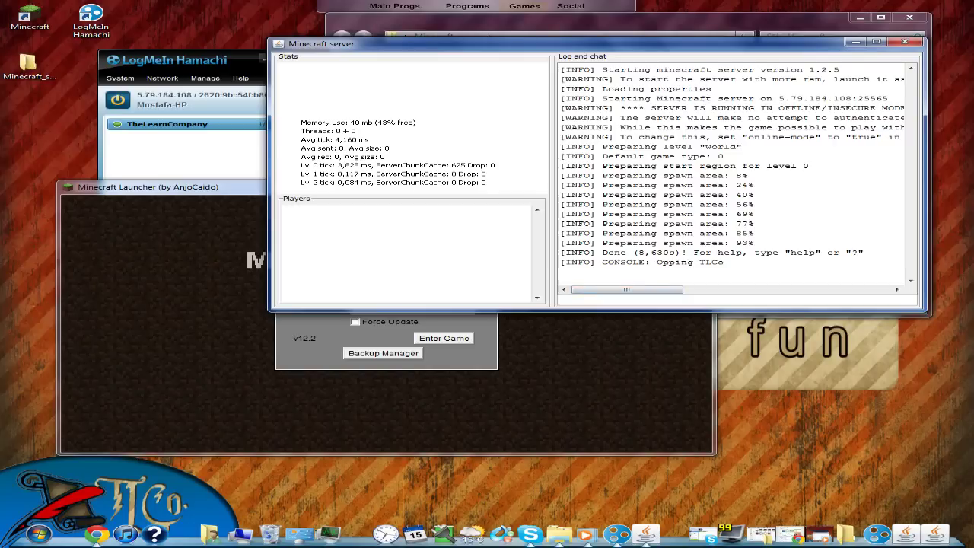
pyautogui.click(574, 332)
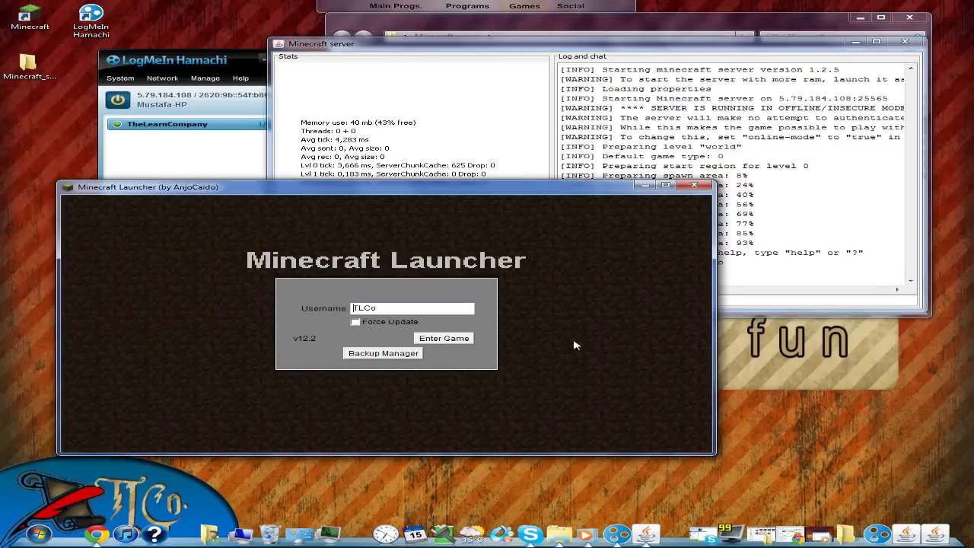
pyautogui.click(764, 309)
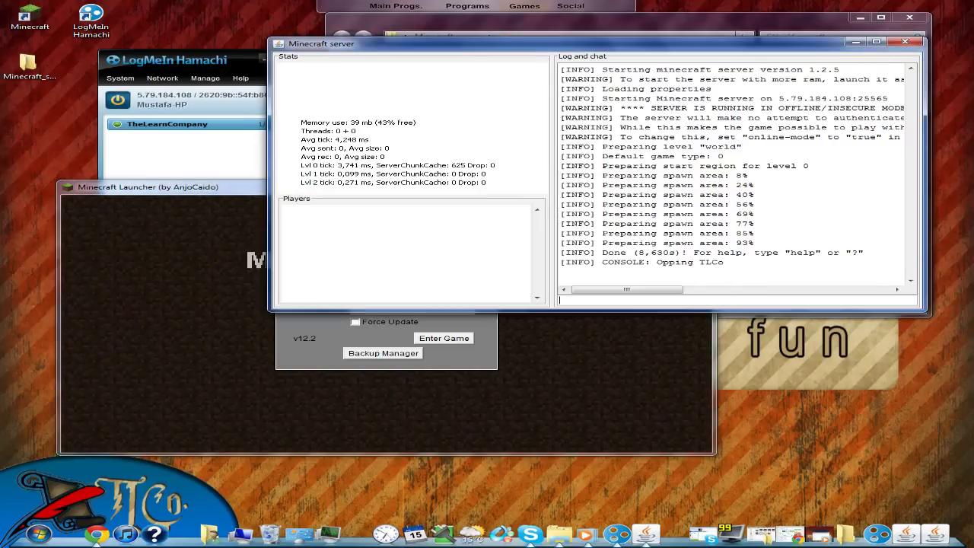
pyautogui.click(531, 349)
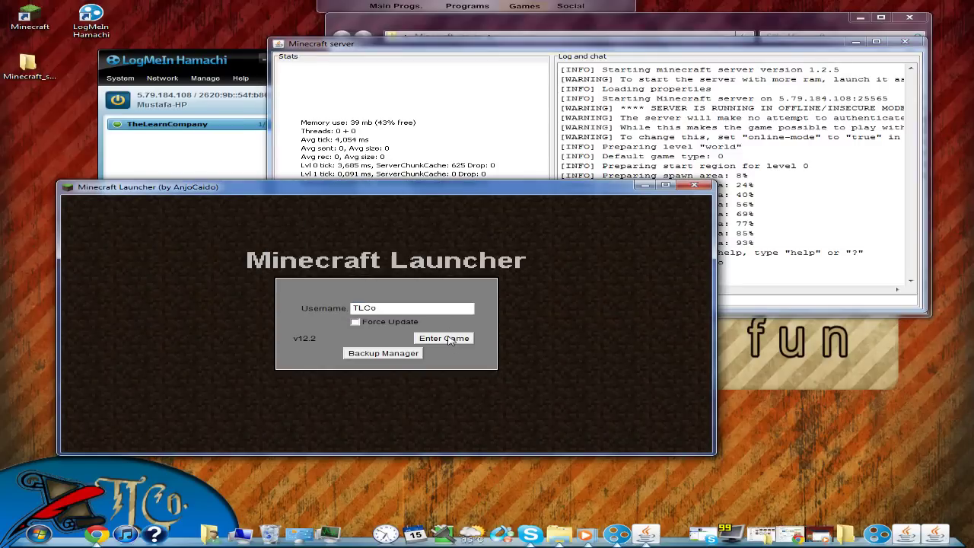
pyautogui.click(444, 340)
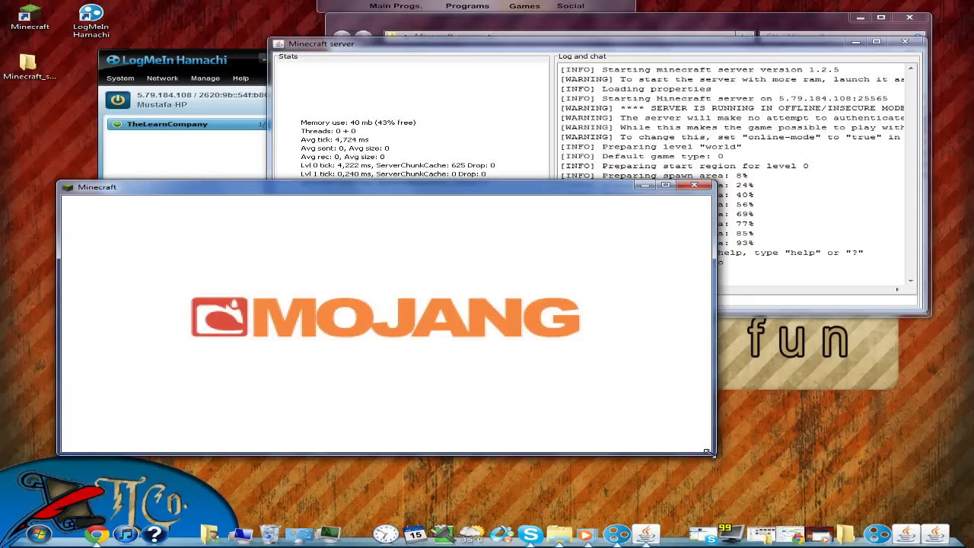
pyautogui.moveTo(713, 454); pyautogui.dragTo(820, 503)
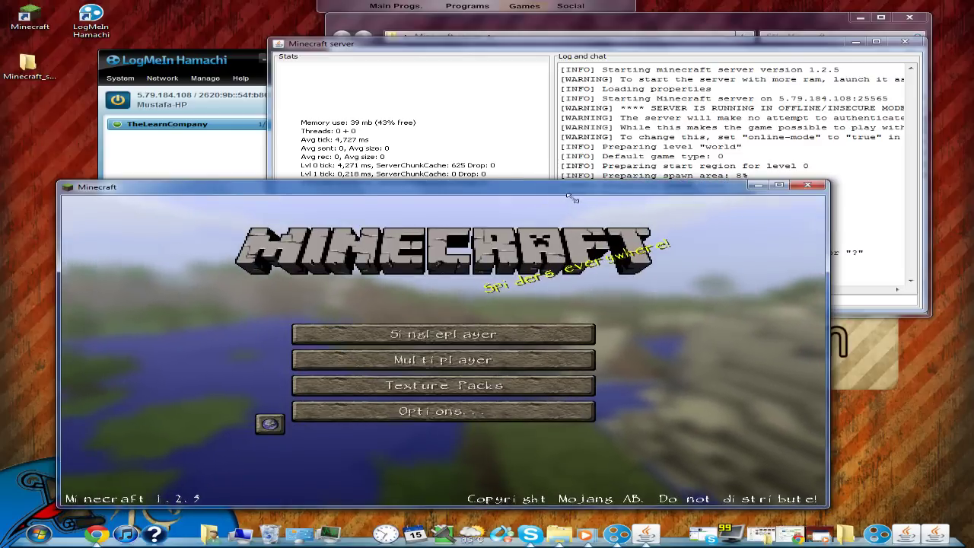
# Step: Start a new multiplayer server entry named TheLearnCompany
pyautogui.moveTo(563, 186); pyautogui.dragTo(598, 147)
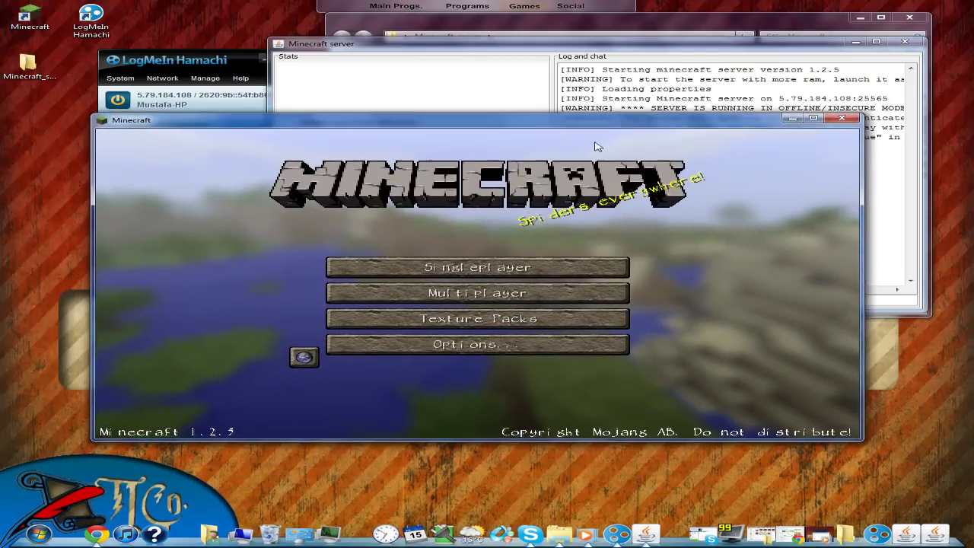
pyautogui.click(480, 295)
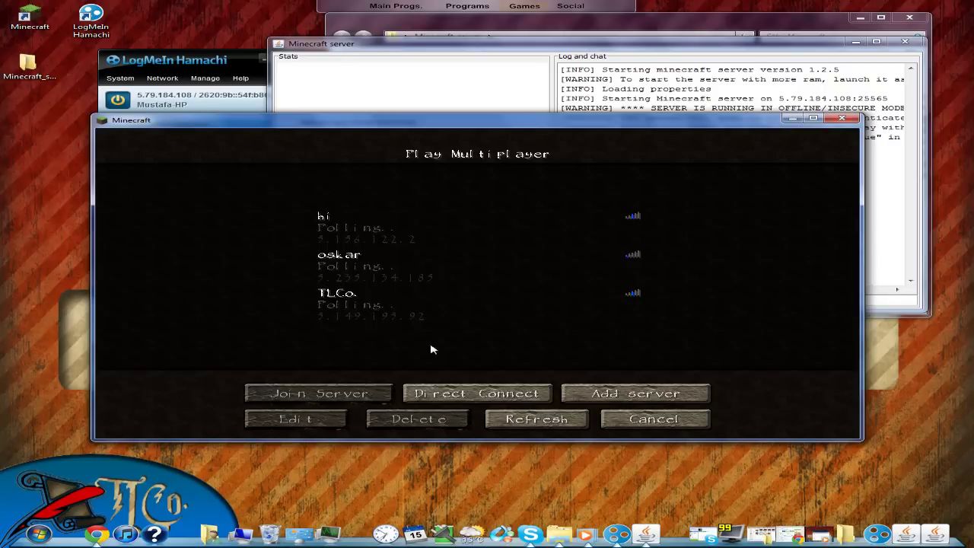
pyautogui.click(654, 397)
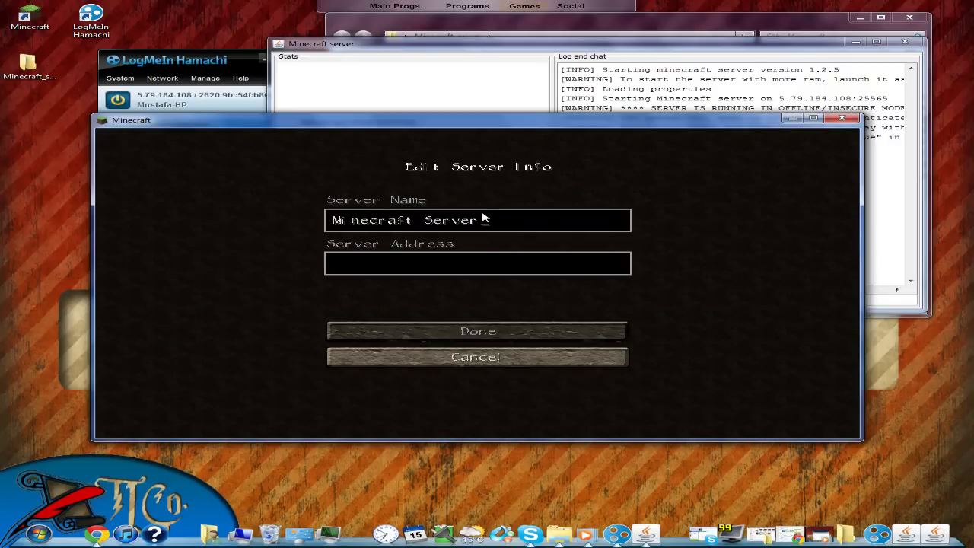
pyautogui.press('BackSpace')
pyautogui.press('BackSpace')
pyautogui.press('BackSpace')
pyautogui.press('BackSpace')
pyautogui.press('BackSpace')
pyautogui.press('BackSpace')
pyautogui.press('BackSpace')
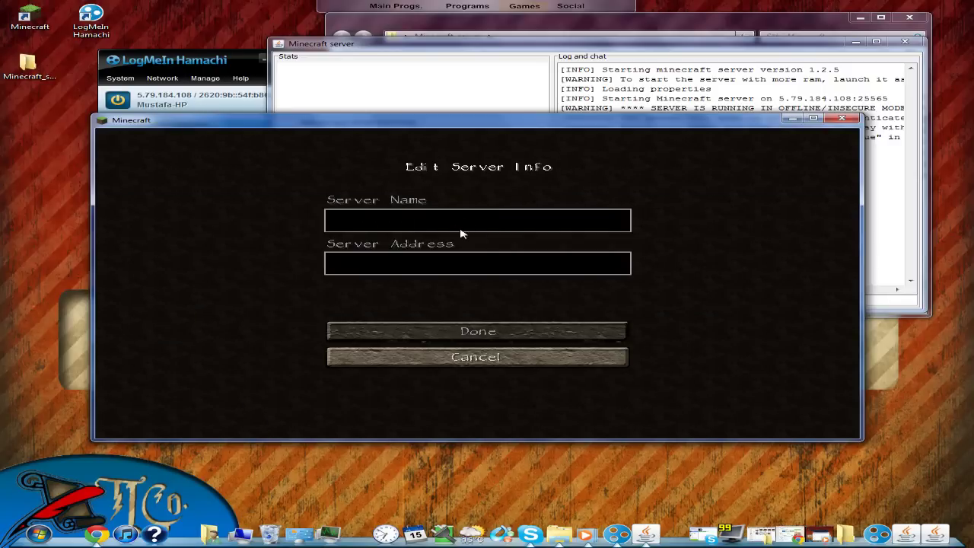
pyautogui.write('T')
pyautogui.write('he')
pyautogui.write('LearnCompany')
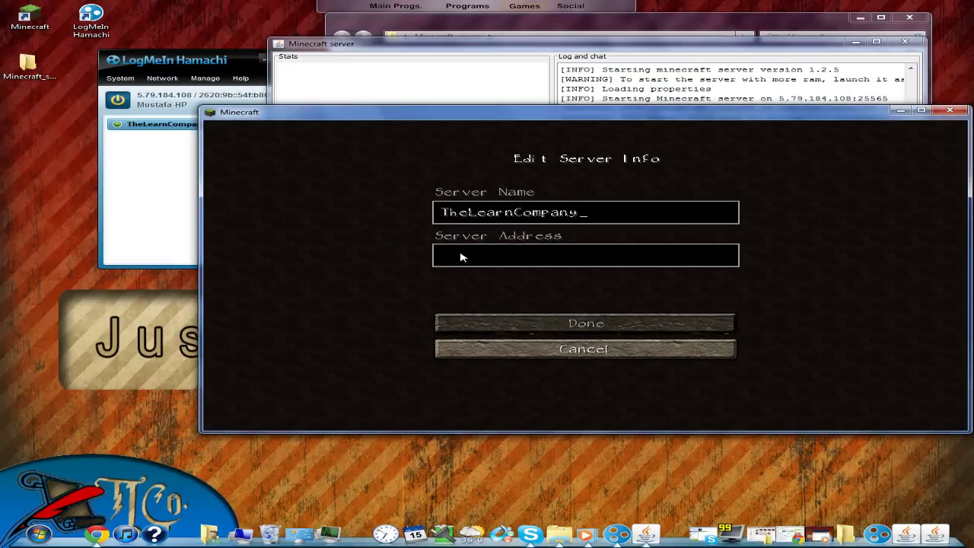
# Step: Check the server console log, Hamachi address, and server.properties settings
pyautogui.moveTo(352, 118); pyautogui.dragTo(278, 152)
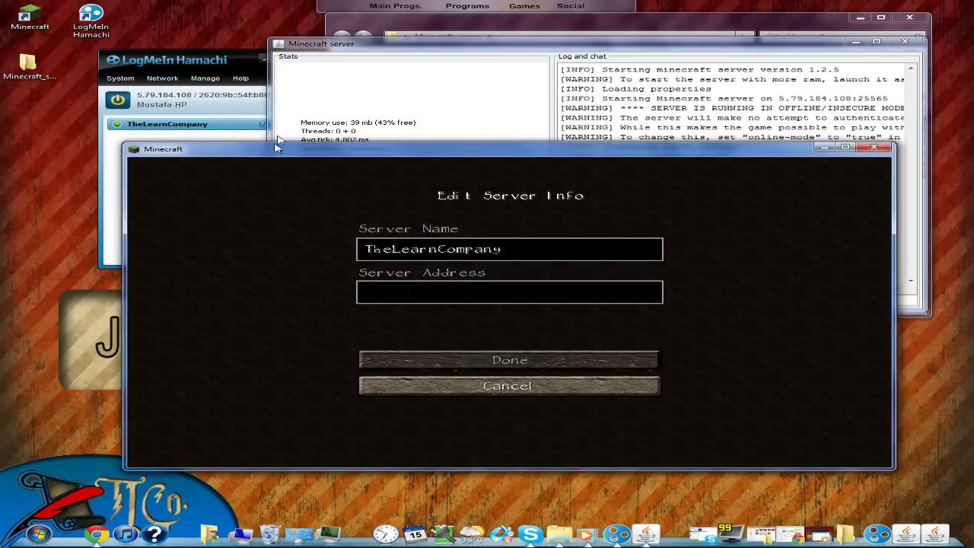
pyautogui.moveTo(336, 45)
pyautogui.mouseDown()
pyautogui.moveTo(390, 34)
pyautogui.moveTo(384, 22)
pyautogui.mouseUp()
pyautogui.click(283, 185)
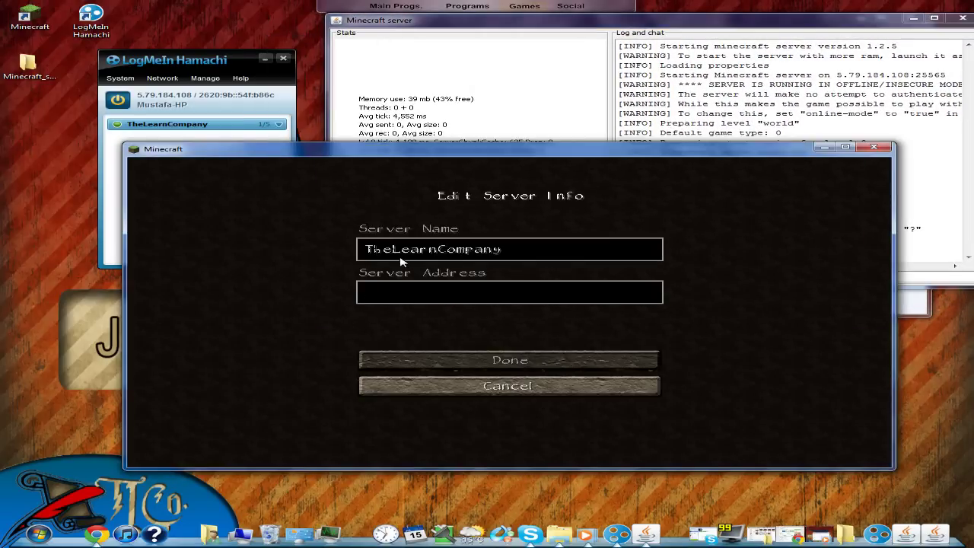
pyautogui.click(144, 99)
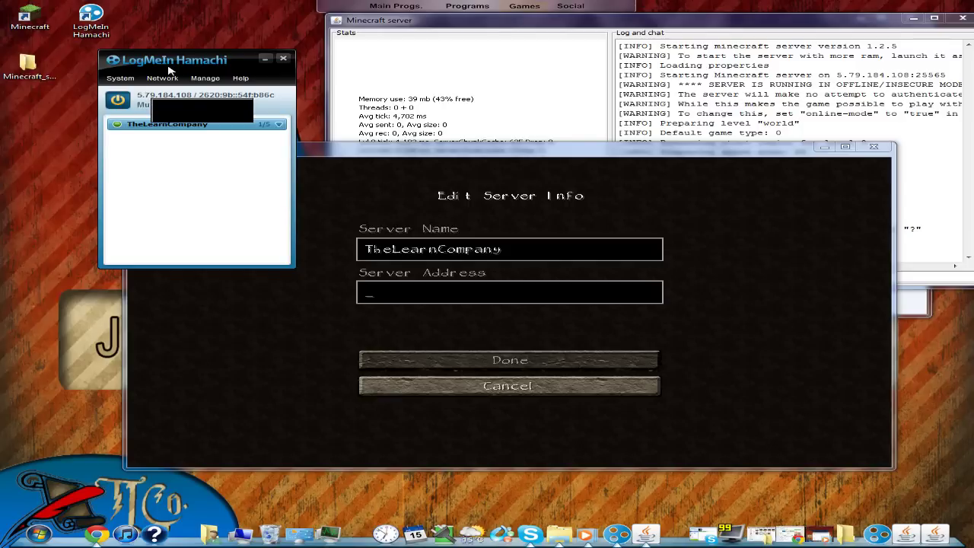
pyautogui.moveTo(169, 67); pyautogui.dragTo(173, 23)
pyautogui.click(407, 298)
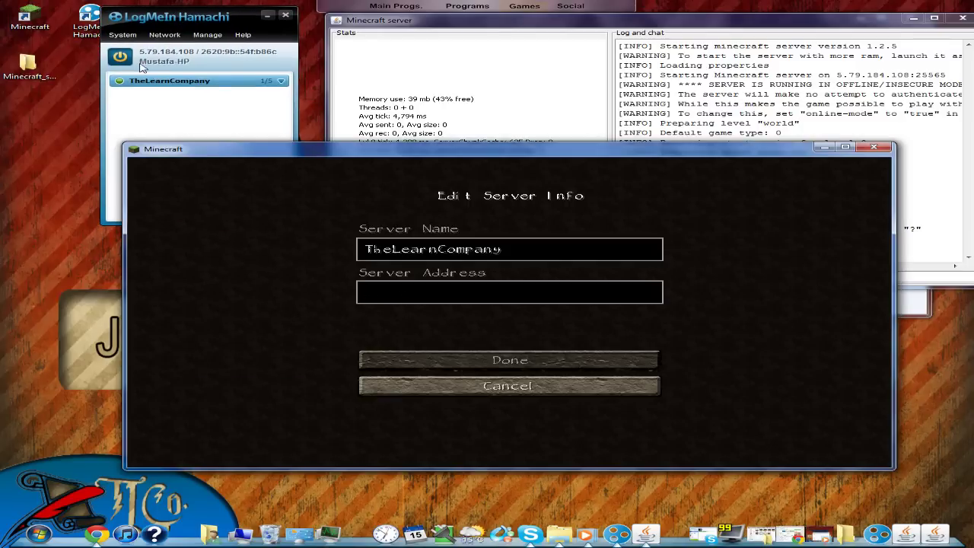
pyautogui.moveTo(479, 23); pyautogui.dragTo(461, 178)
pyautogui.click(543, 119)
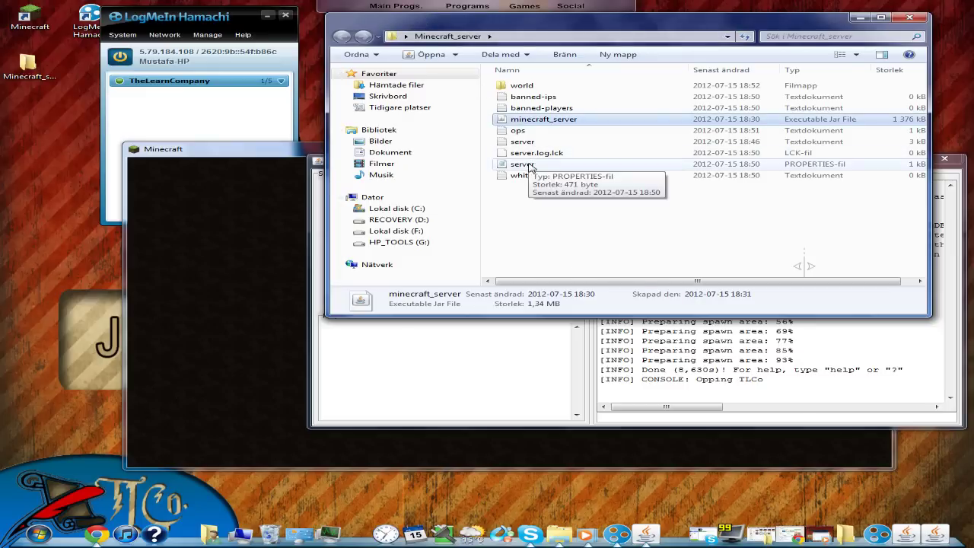
pyautogui.doubleClick(524, 165)
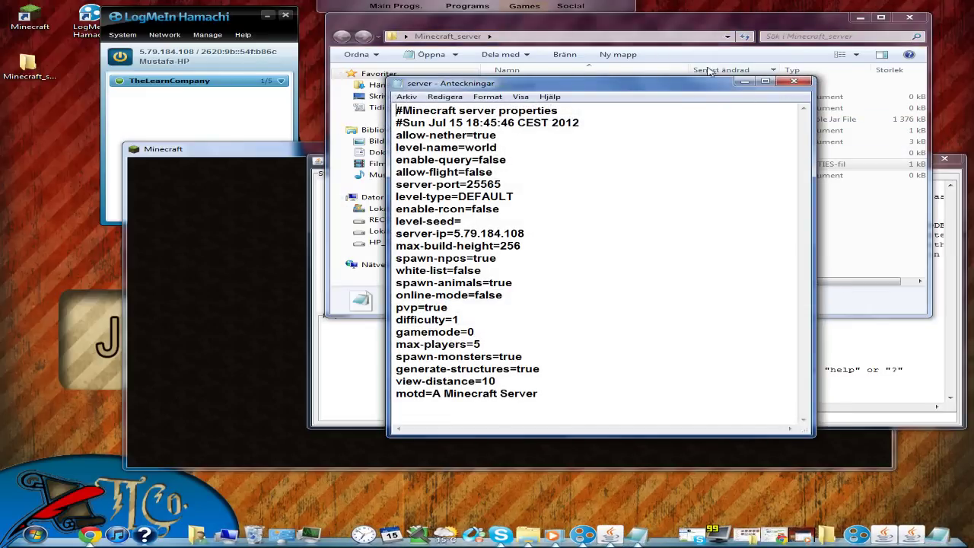
pyautogui.click(794, 81)
pyautogui.click(202, 233)
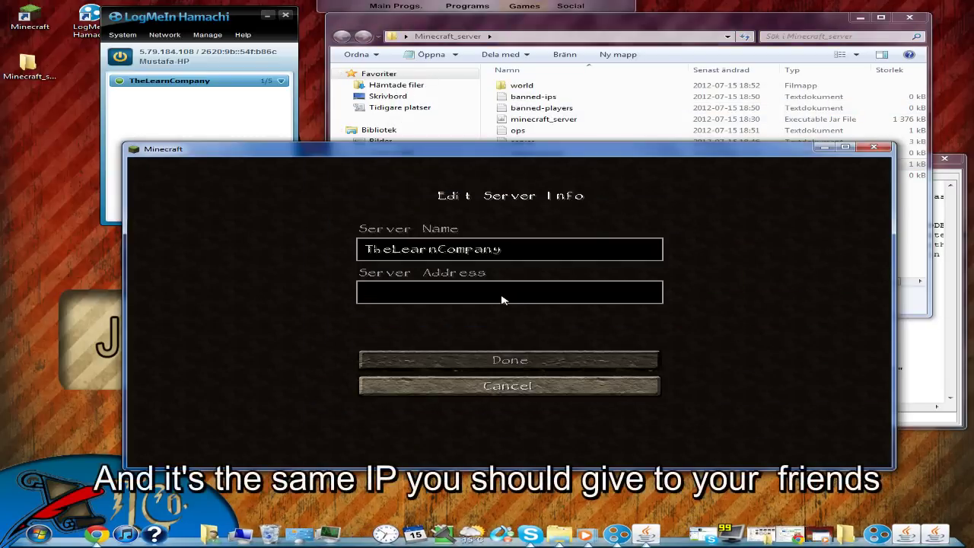
# Step: Enter server address 5.79.184.108 and save the entry
pyautogui.click(502, 300)
pyautogui.write('5.79.')
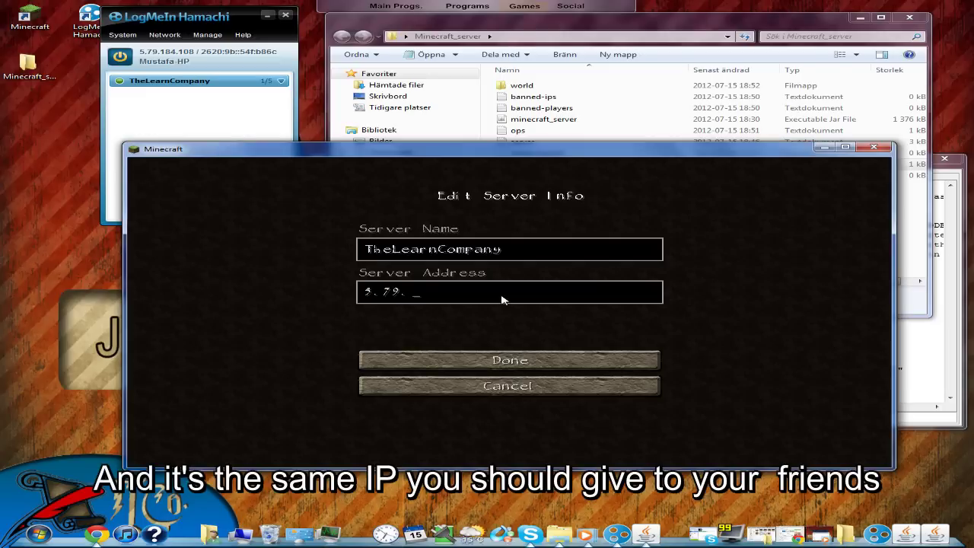
pyautogui.write('184.108')
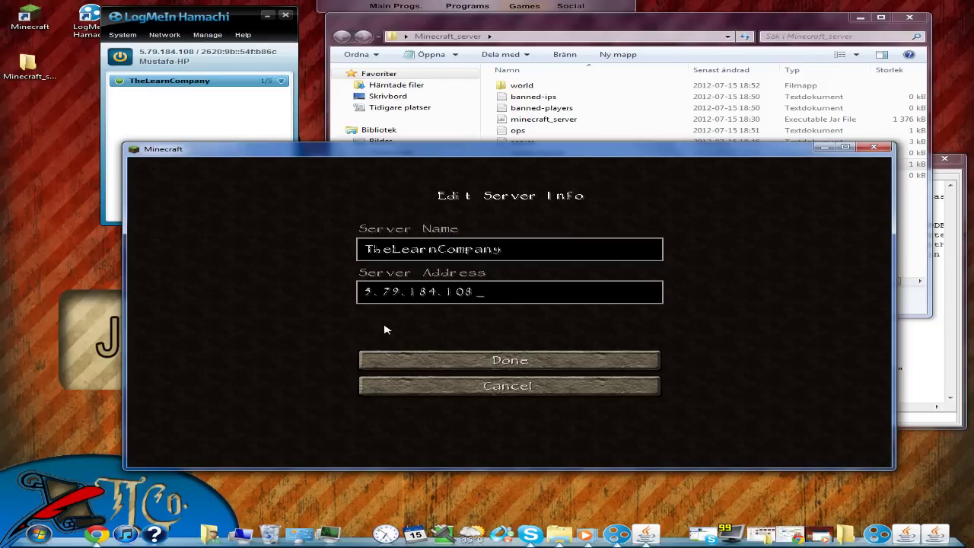
pyautogui.click(507, 362)
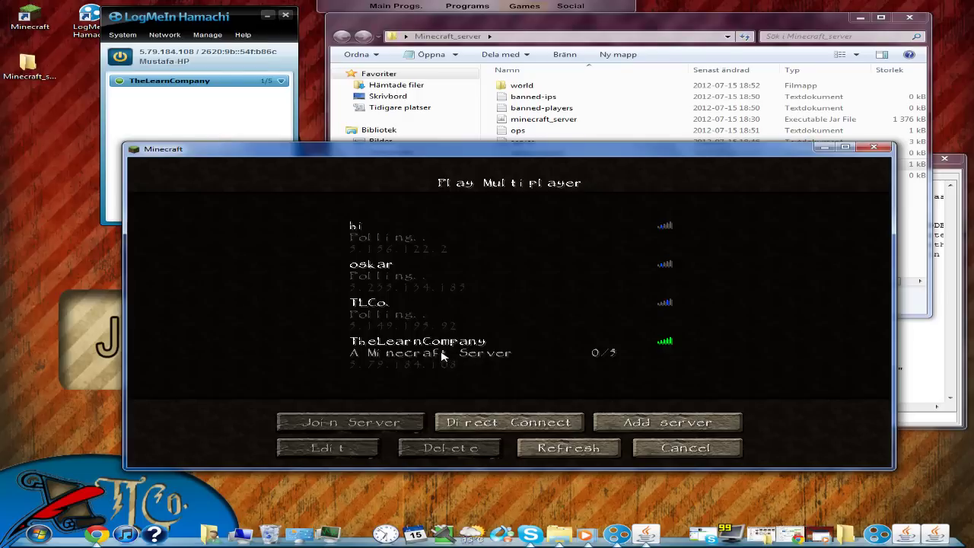
# Step: Join TheLearnCompany, walk around its snowy world, then disconnect via the Escape menu
pyautogui.click(444, 356)
pyautogui.click(364, 423)
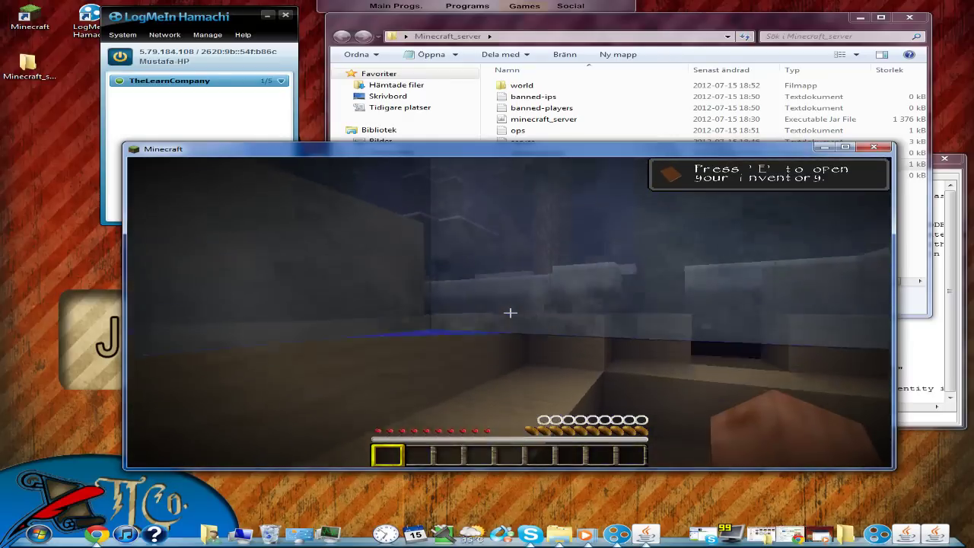
pyautogui.press('w')
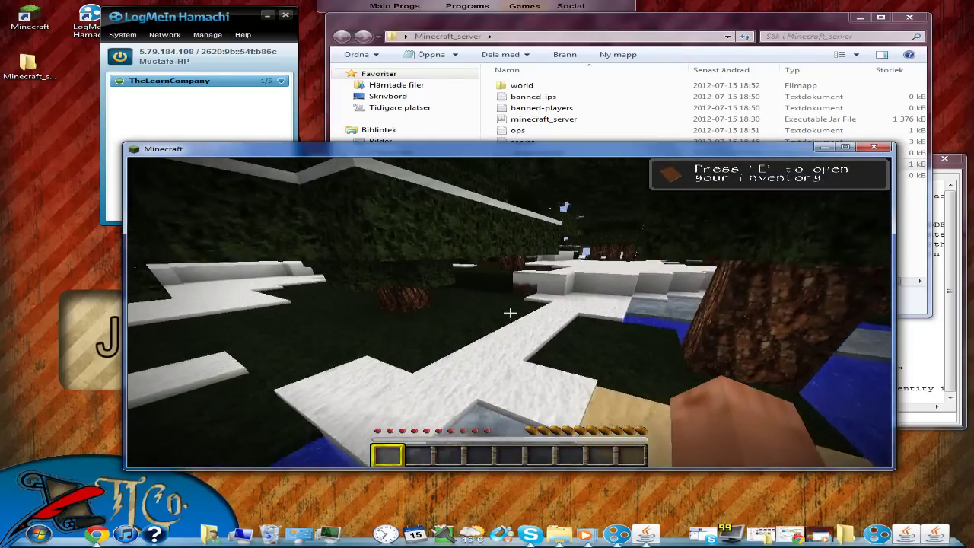
pyautogui.press('w')
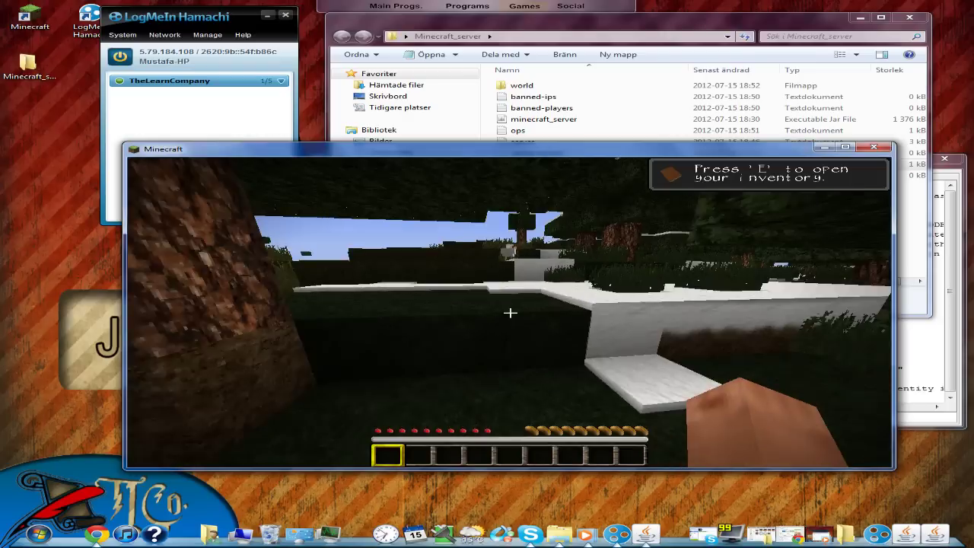
pyautogui.press('w')
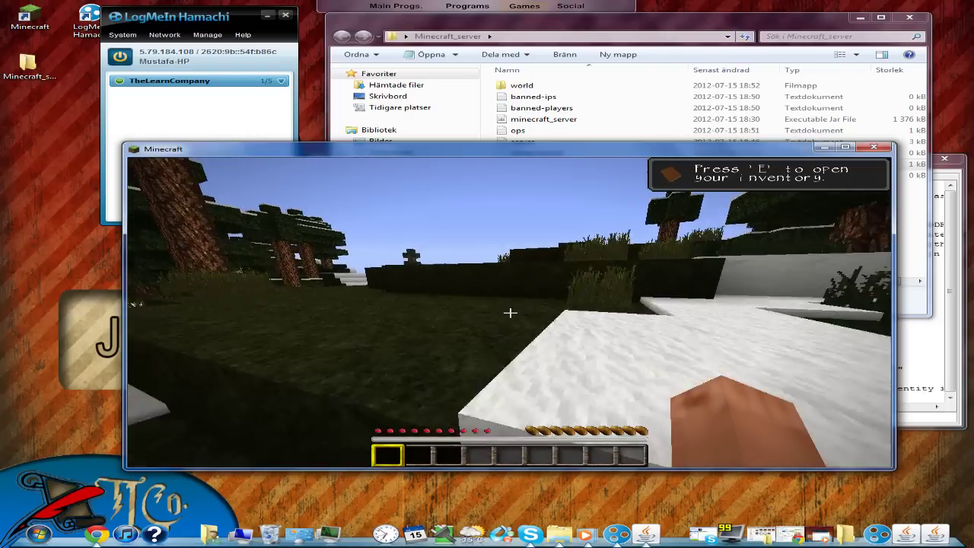
pyautogui.press('w')
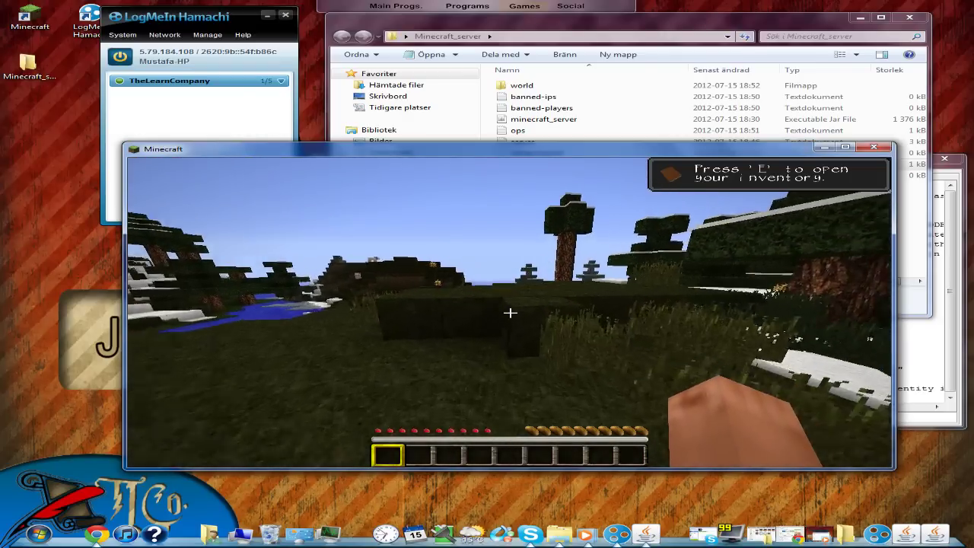
pyautogui.press('Escape')
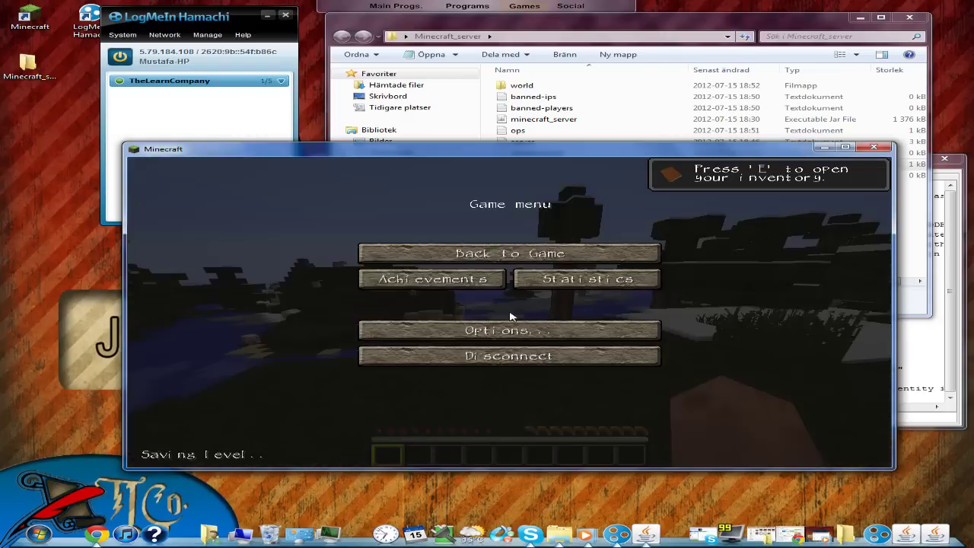
pyautogui.click(481, 356)
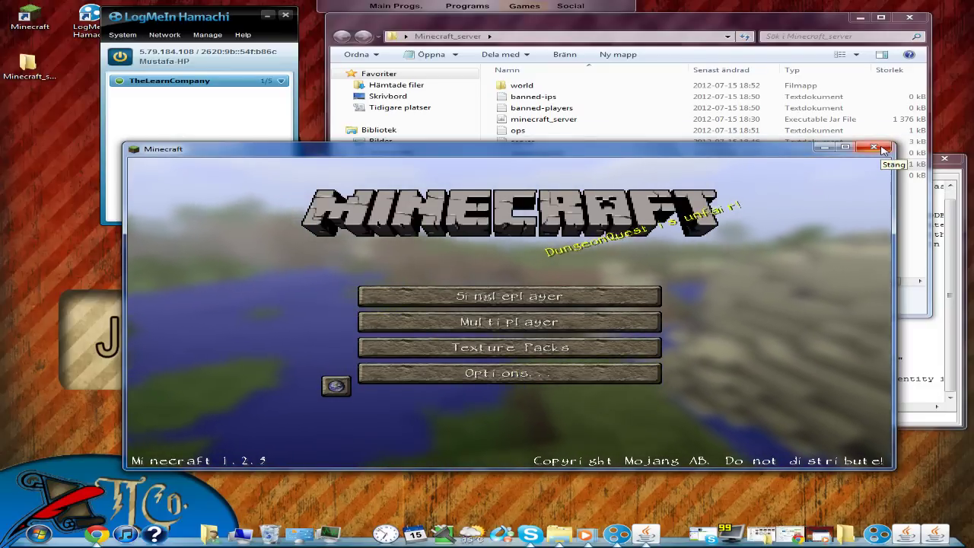
# Step: Close Minecraft and shut down the server with the stop command
pyautogui.click(883, 149)
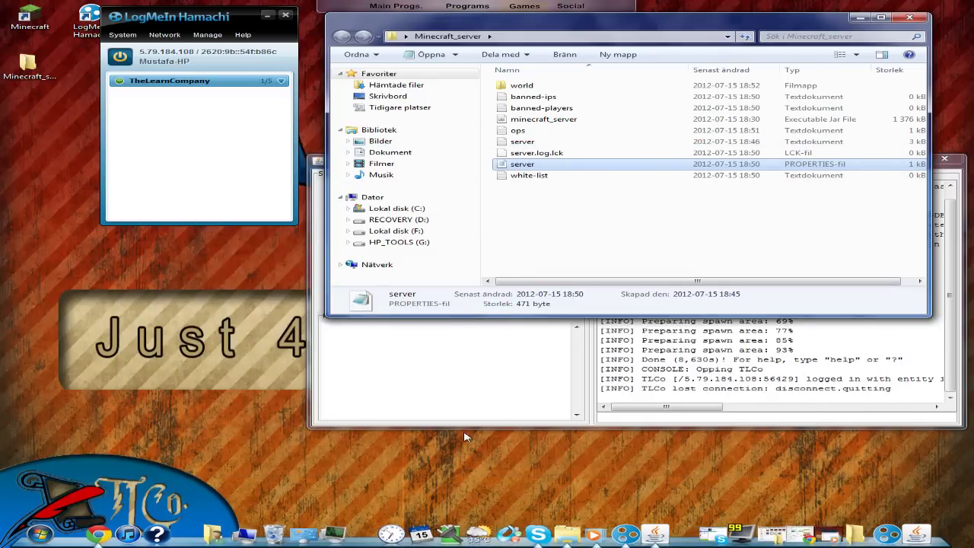
pyautogui.click(446, 405)
pyautogui.moveTo(564, 161); pyautogui.dragTo(369, 225)
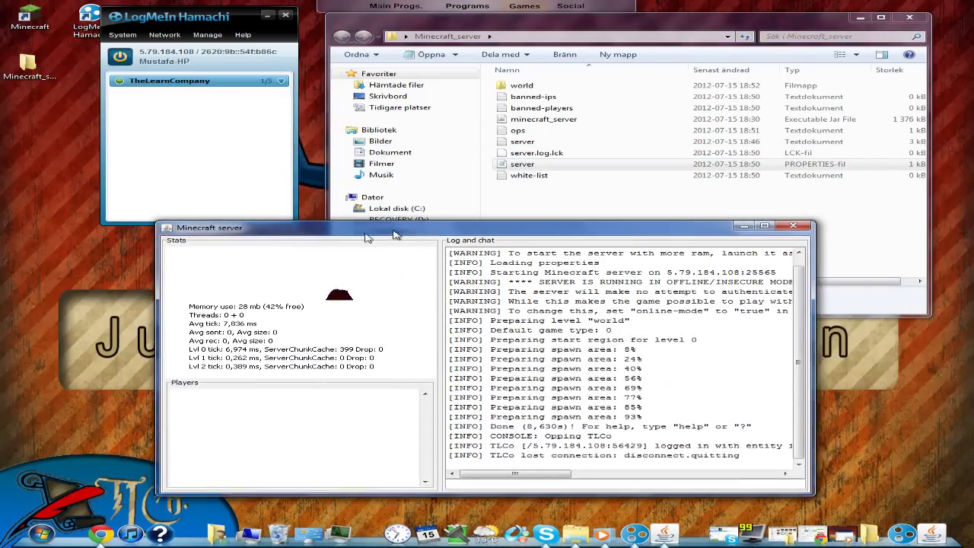
pyautogui.click(468, 332)
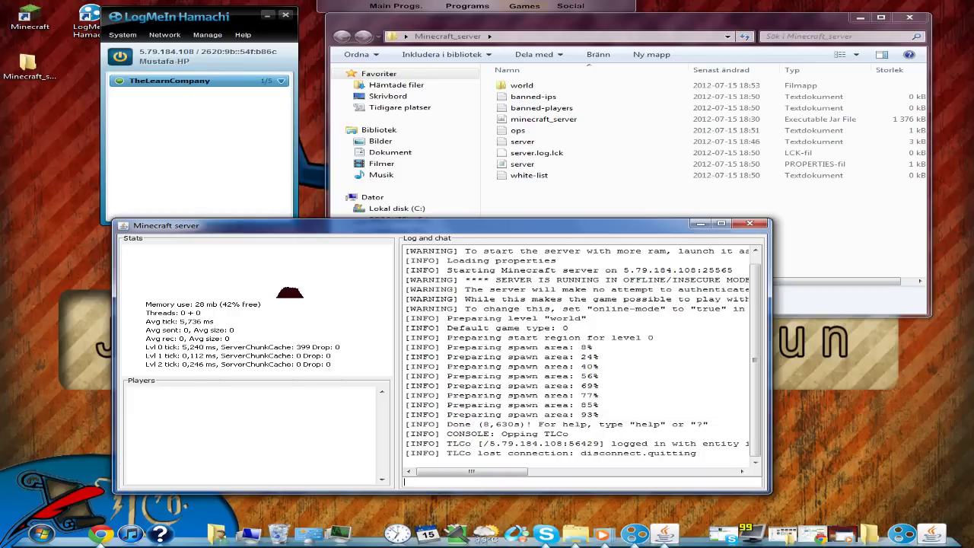
pyautogui.write('stop')
pyautogui.press('Return')
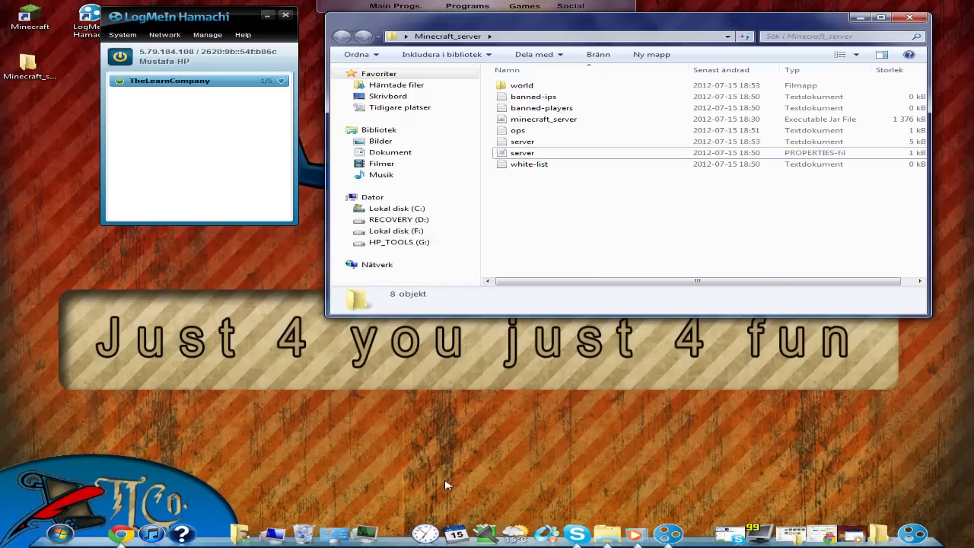
# Step: Switch online-mode to true in server.properties, close it, and restart minecraft_server
pyautogui.doubleClick(531, 155)
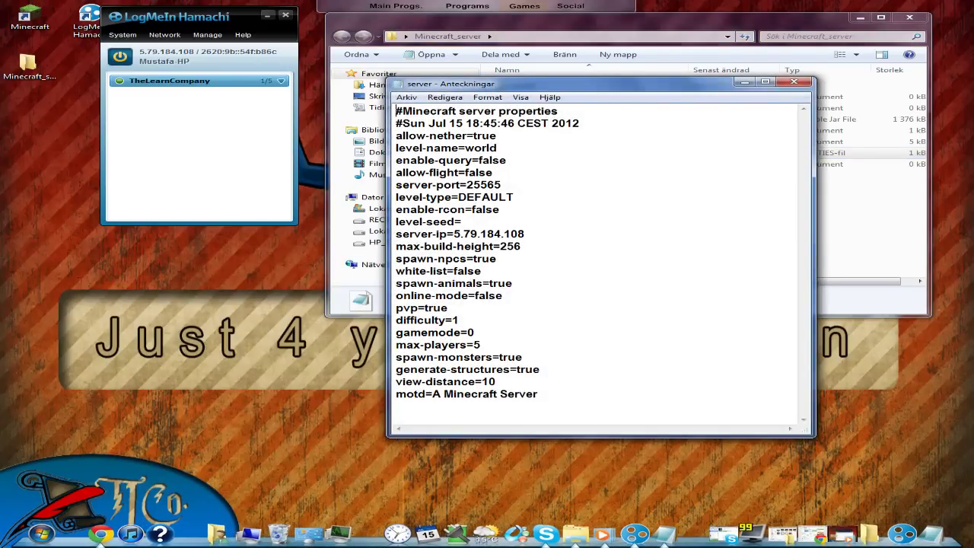
pyautogui.hotkey('shift', 'Left')
pyautogui.hotkey('shift', 'Left')
pyautogui.hotkey('shift', 'Left')
pyautogui.press('BackSpace')
pyautogui.click(795, 83)
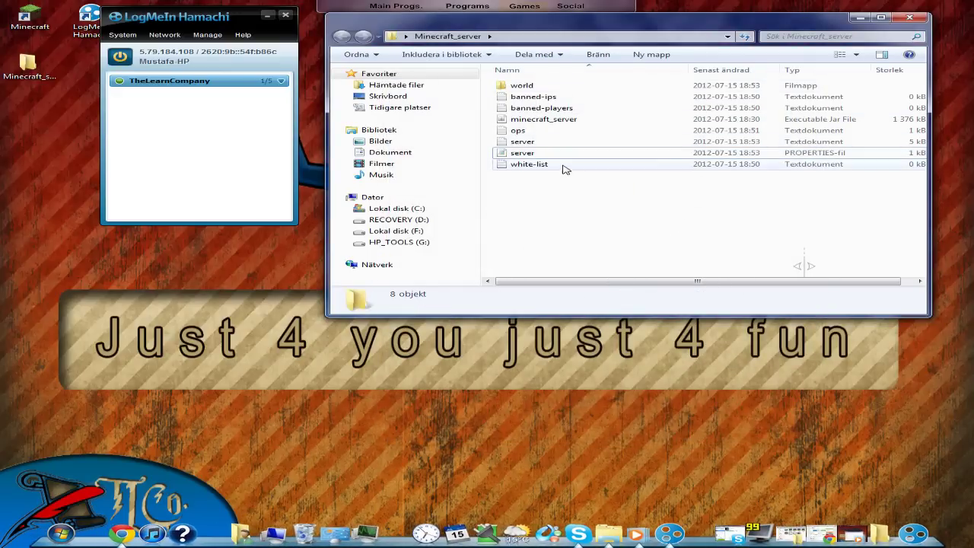
pyautogui.click(537, 122)
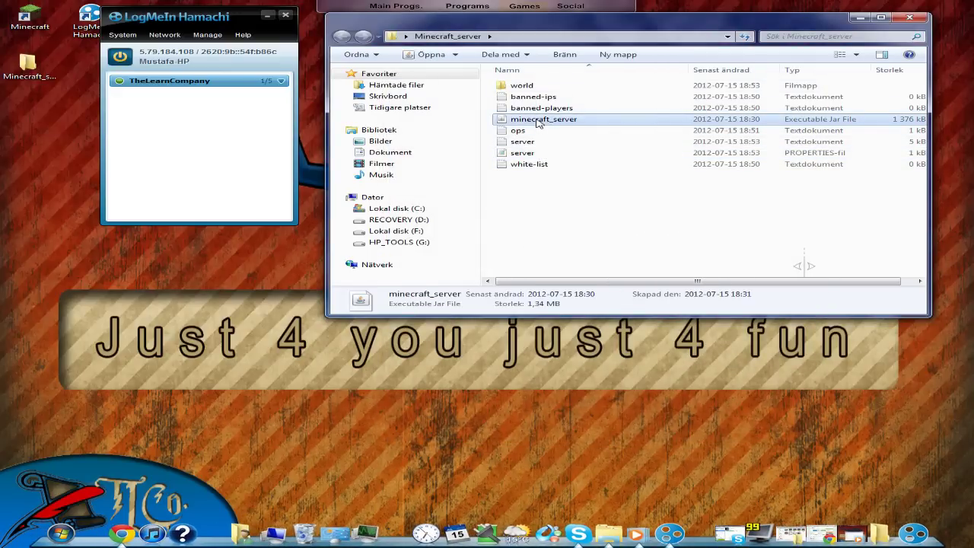
pyautogui.doubleClick(537, 121)
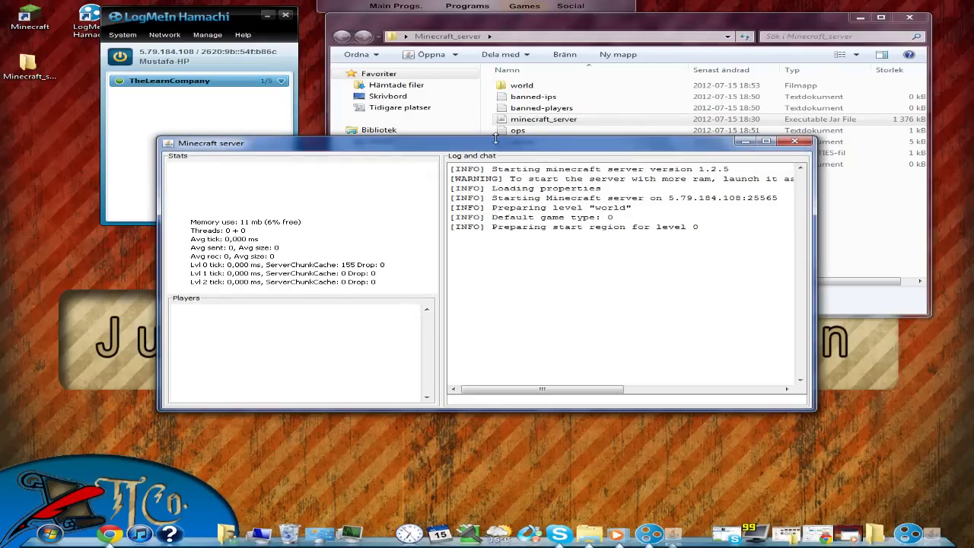
# Step: Relaunch Minecraft, try joining TheLearnCompany, get 'User not premium', and close the game
pyautogui.moveTo(500, 156); pyautogui.dragTo(548, 167)
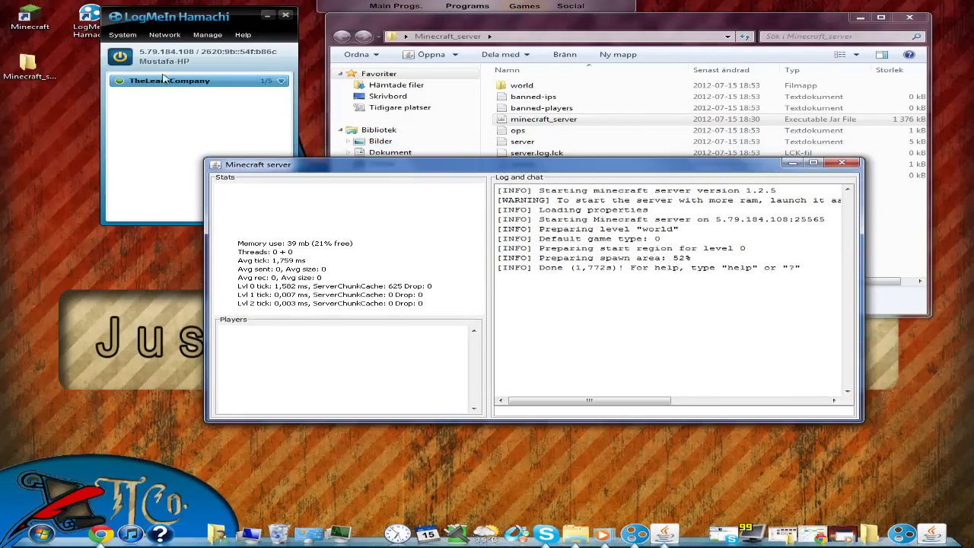
pyautogui.doubleClick(24, 13)
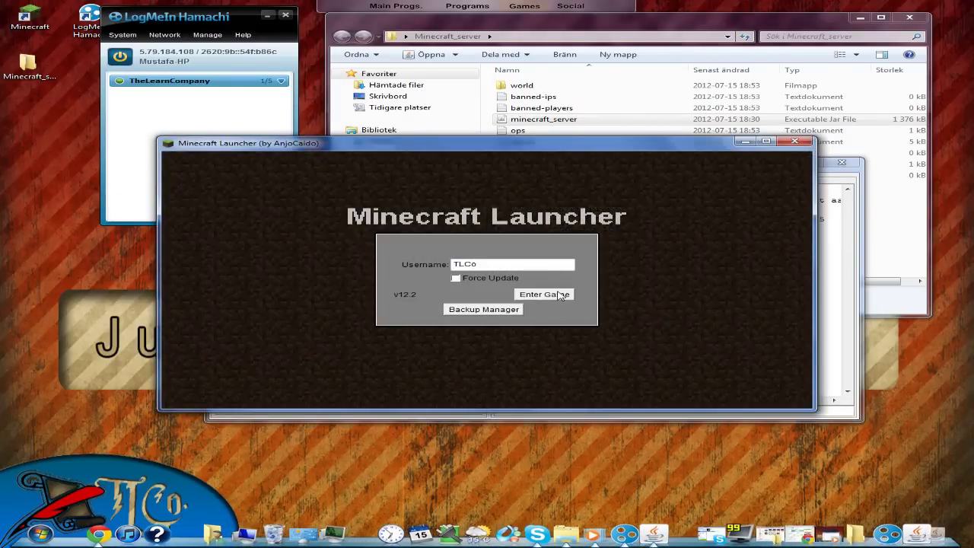
pyautogui.click(557, 296)
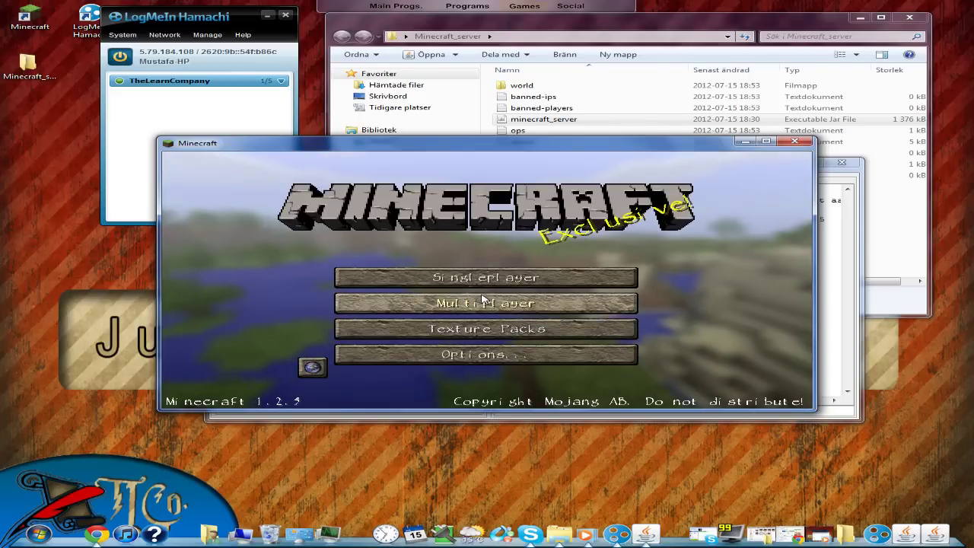
pyautogui.click(481, 299)
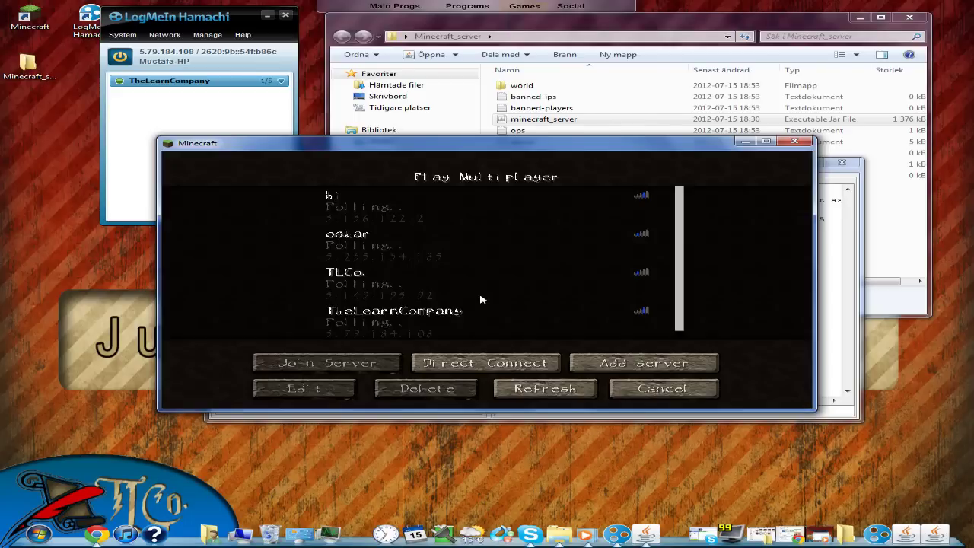
pyautogui.click(412, 323)
pyautogui.click(309, 364)
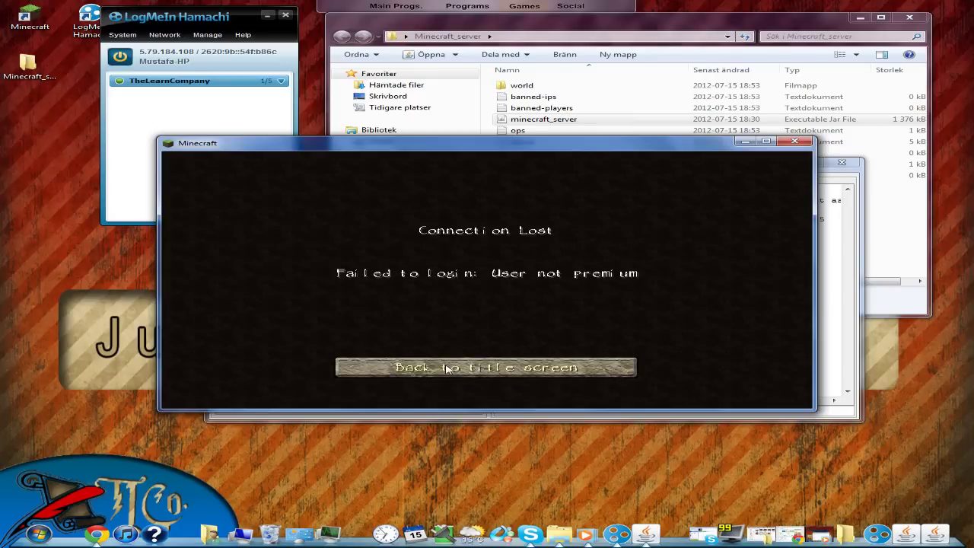
pyautogui.click(567, 367)
pyautogui.click(792, 142)
pyautogui.write('stop')
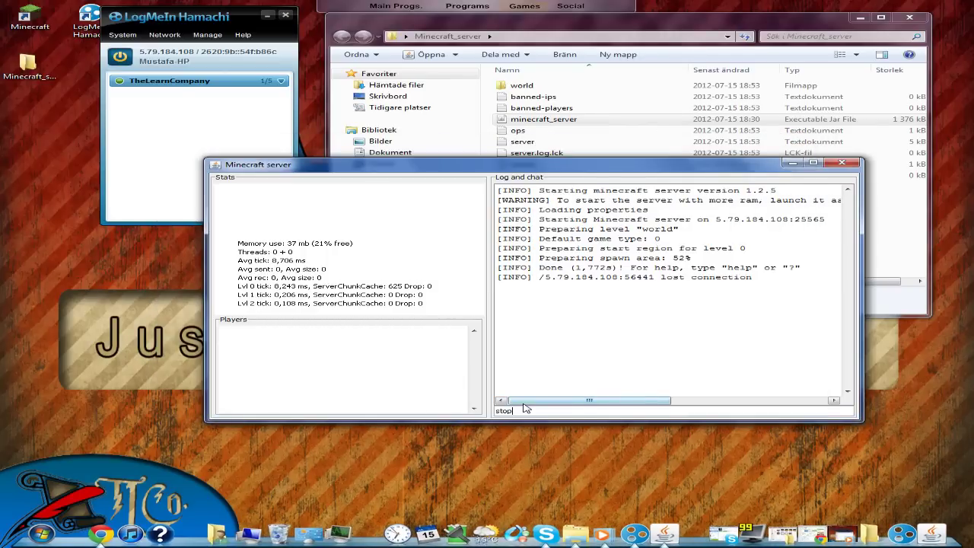
# Step: Stop the server, set online-mode back to false in server.properties, and close Notepad
pyautogui.press('Return')
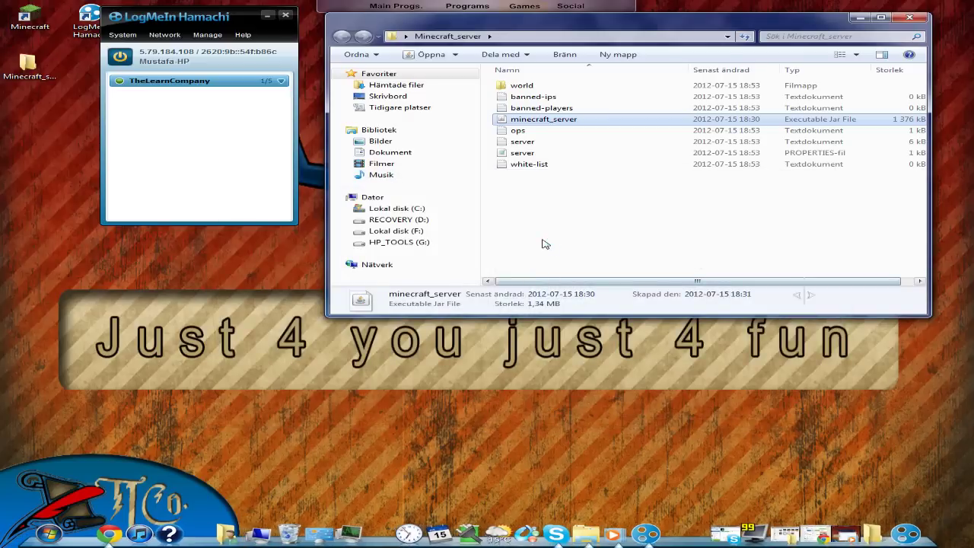
pyautogui.doubleClick(533, 154)
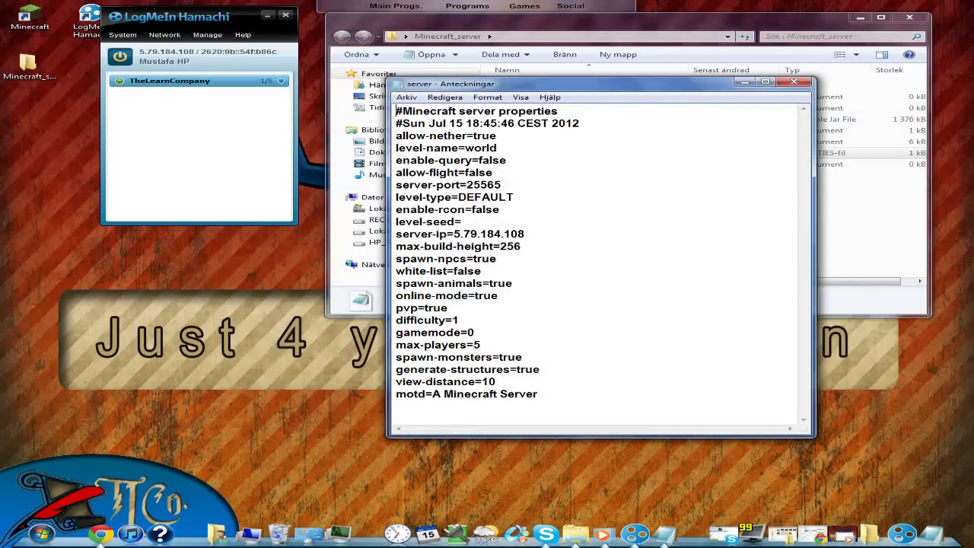
pyautogui.moveTo(499, 295); pyautogui.dragTo(475, 296)
pyautogui.press('BackSpace')
pyautogui.hotkey('shift', 'Left')
pyautogui.hotkey('shift', 'Left')
pyautogui.hotkey('shift', 'Left')
pyautogui.hotkey('shift', 'Left')
pyautogui.hotkey('shift', 'Left')
pyautogui.hotkey('shift', 'Left')
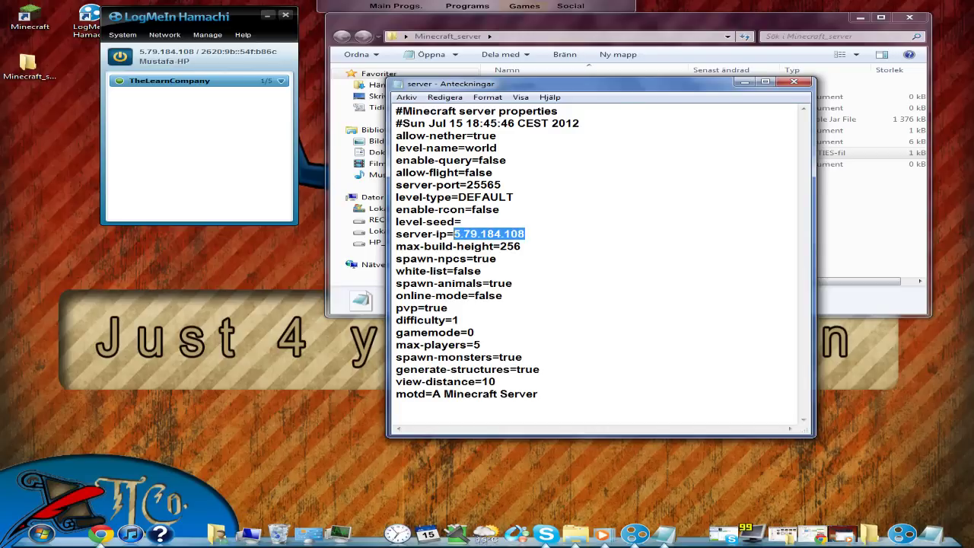
pyautogui.click(495, 234)
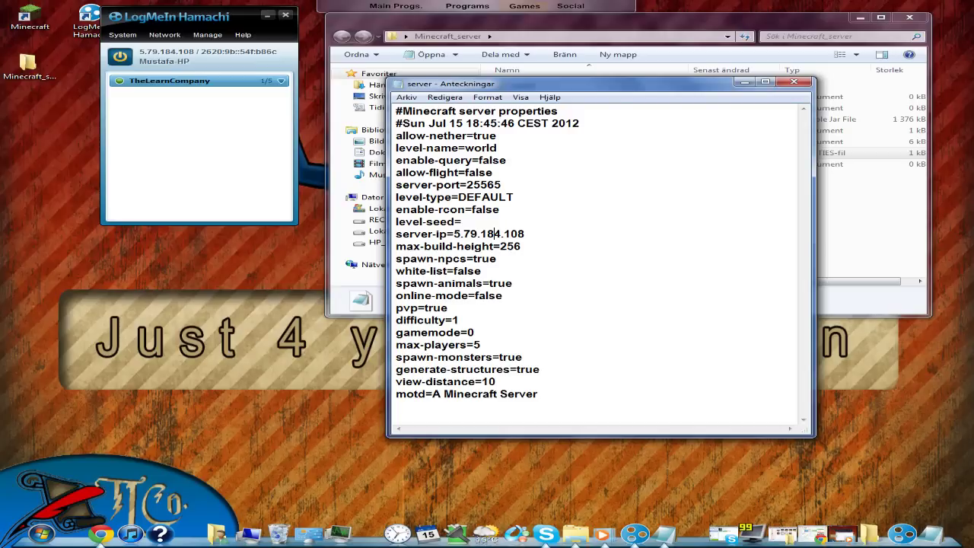
pyautogui.click(794, 84)
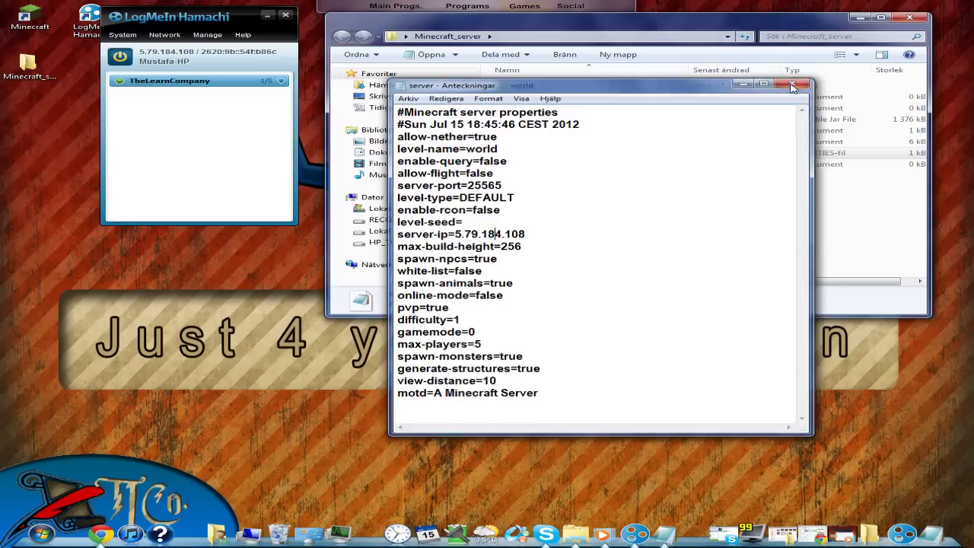
pyautogui.click(916, 19)
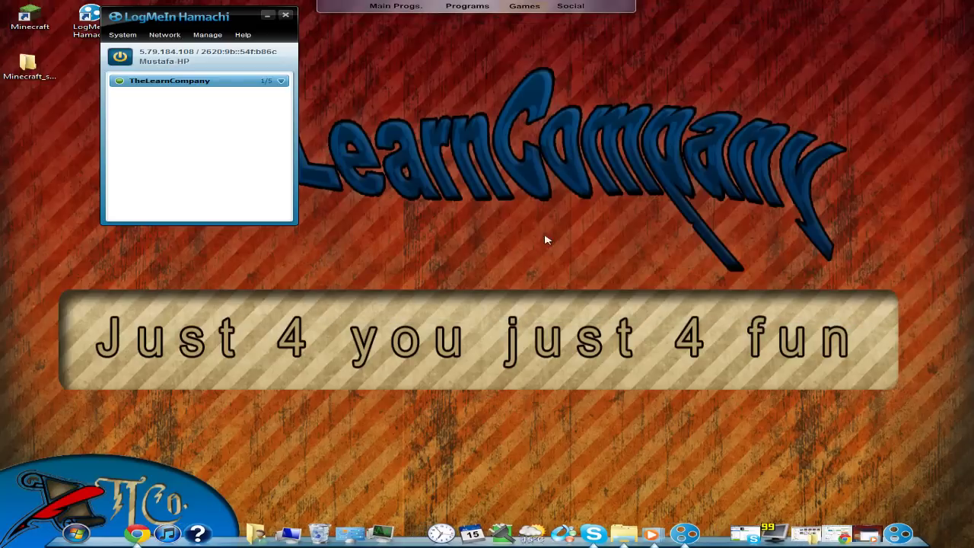
pyautogui.rightClick(460, 59)
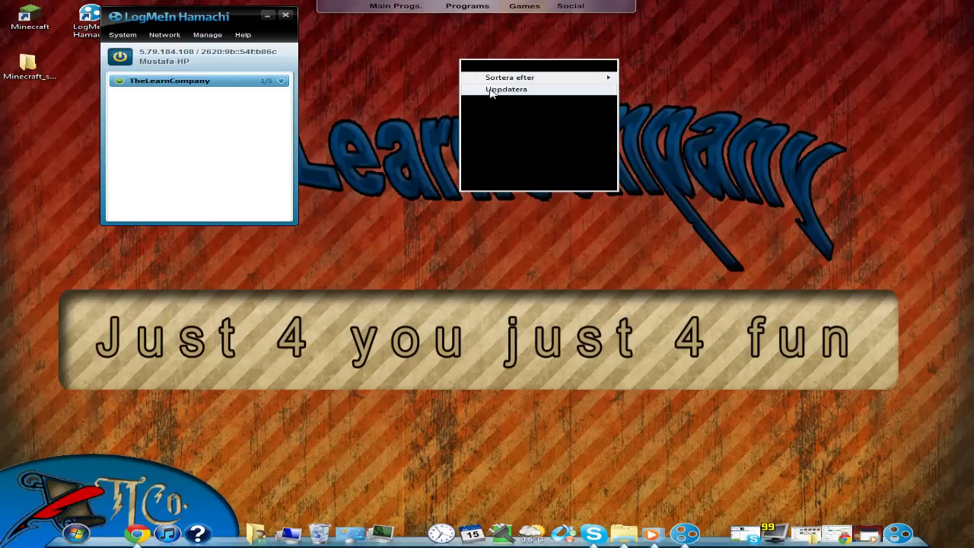
pyautogui.click(492, 90)
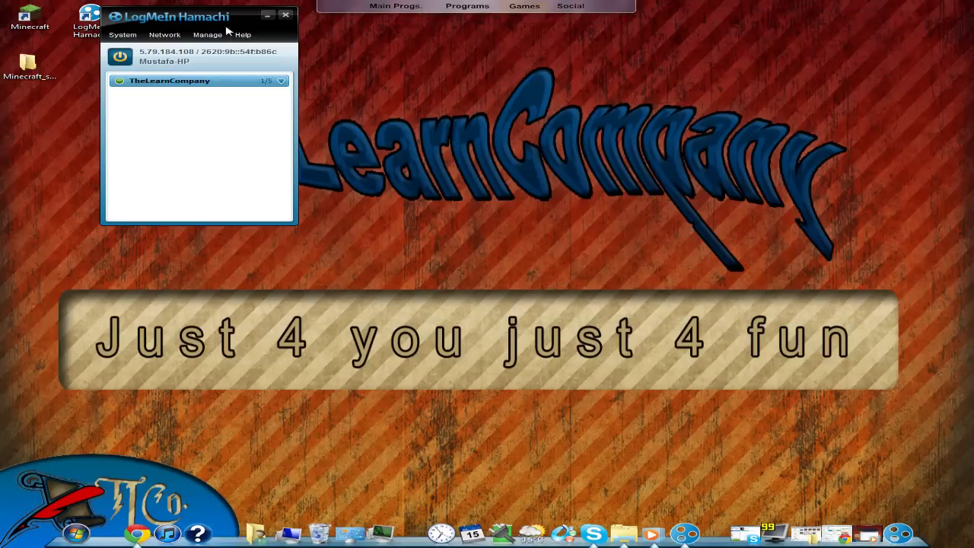